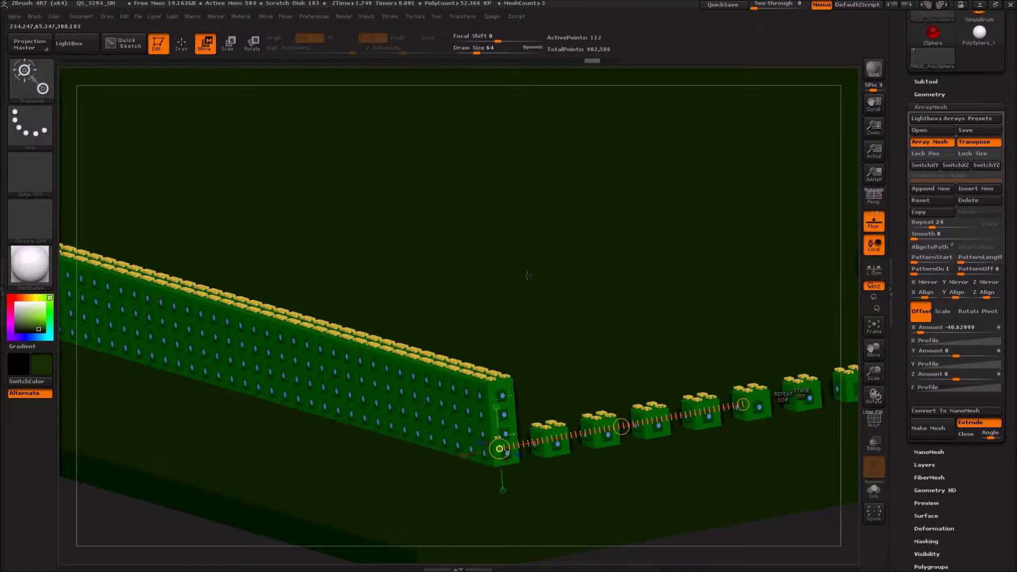
# Examine the spaced row of green blocks against the wall, platform and large boxes from several angles
pyautogui.moveTo(854, 250); pyautogui.dragTo(779, 241)
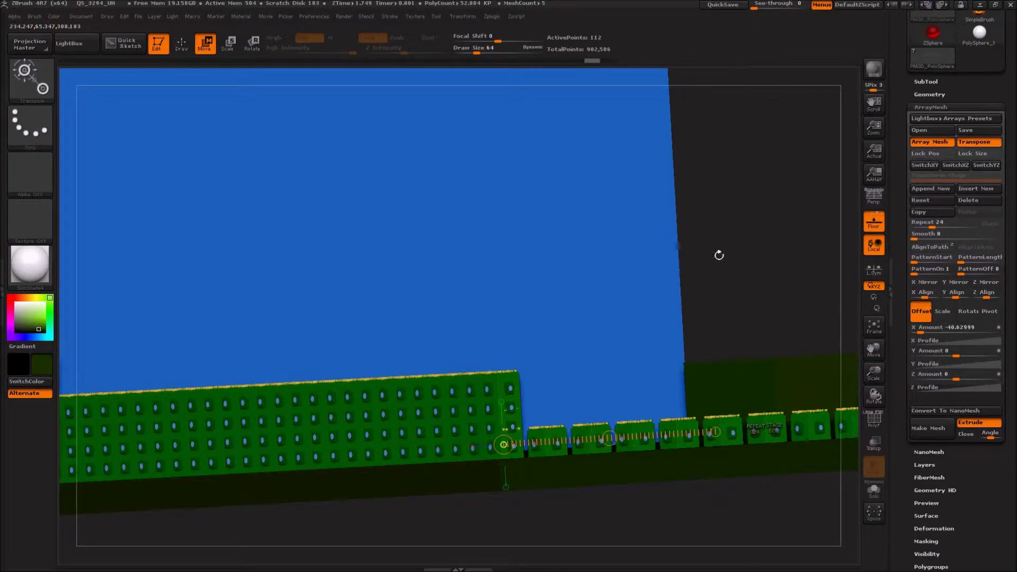
pyautogui.moveTo(642, 266); pyautogui.dragTo(683, 243)
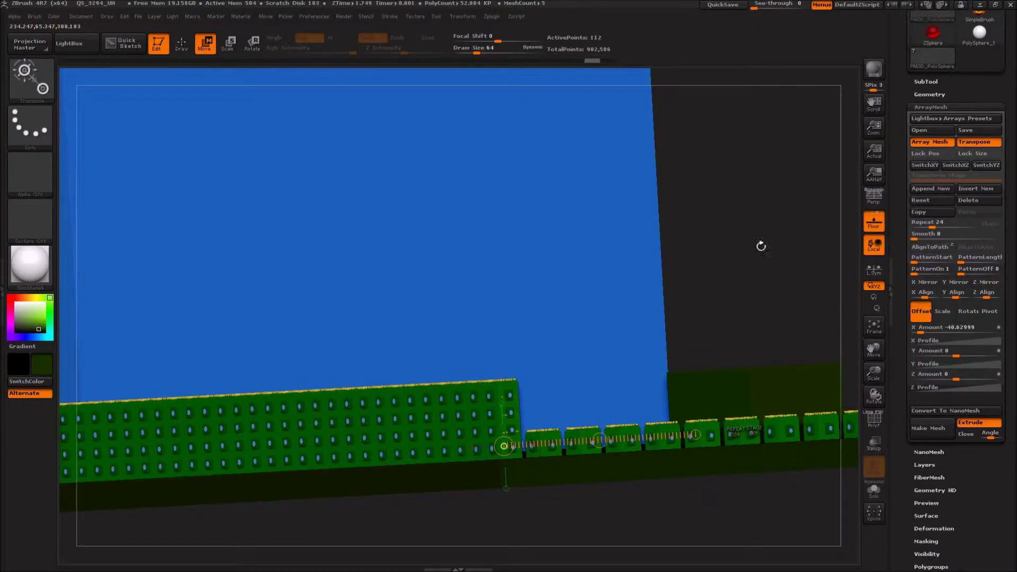
pyautogui.press('f')
pyautogui.moveTo(721, 300); pyautogui.dragTo(683, 305)
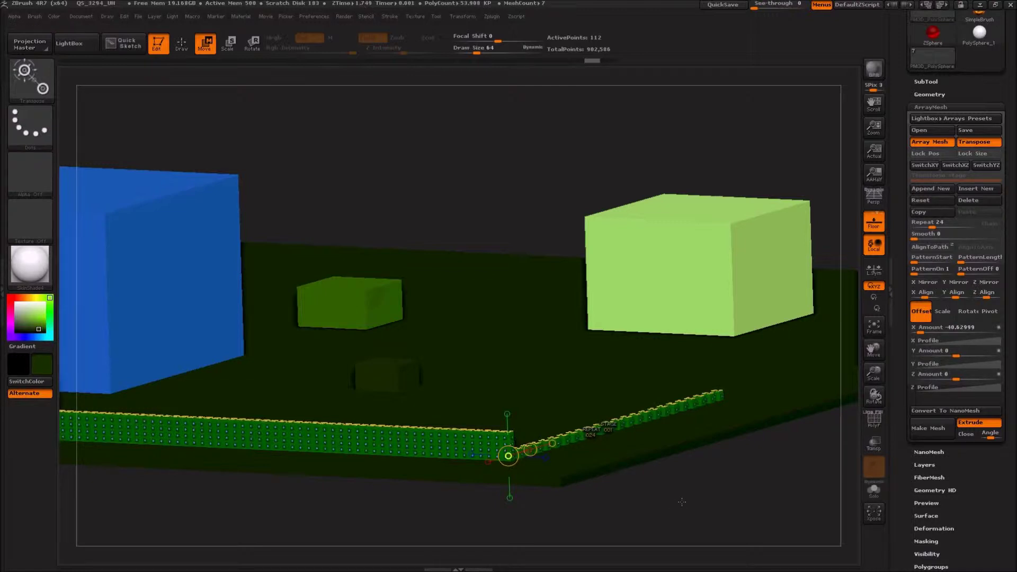
pyautogui.moveTo(680, 503); pyautogui.dragTo(659, 508)
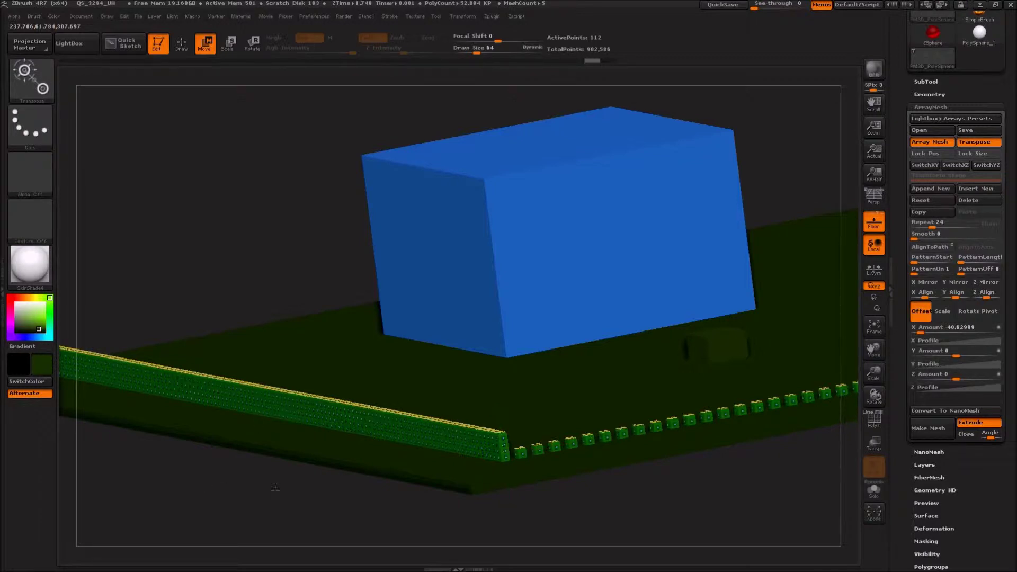
pyautogui.keyDown('alt'); pyautogui.moveTo(380, 499); pyautogui.dragTo(614, 531); pyautogui.keyUp('alt')
pyautogui.keyDown('alt'); pyautogui.moveTo(767, 495); pyautogui.dragTo(780, 494); pyautogui.keyUp('alt')
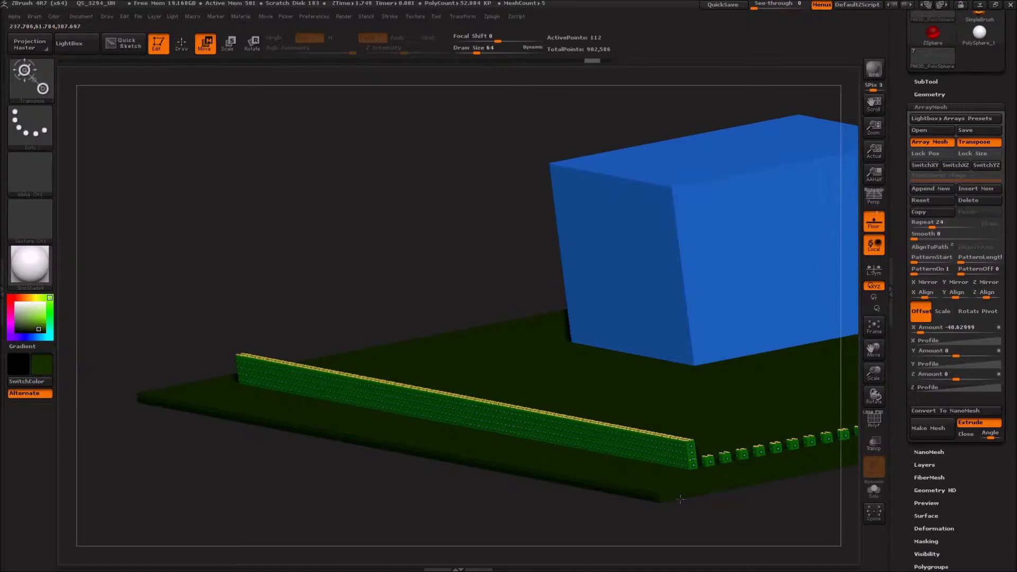
pyautogui.keyDown('alt'); pyautogui.moveTo(673, 500); pyautogui.dragTo(564, 508); pyautogui.keyUp('alt')
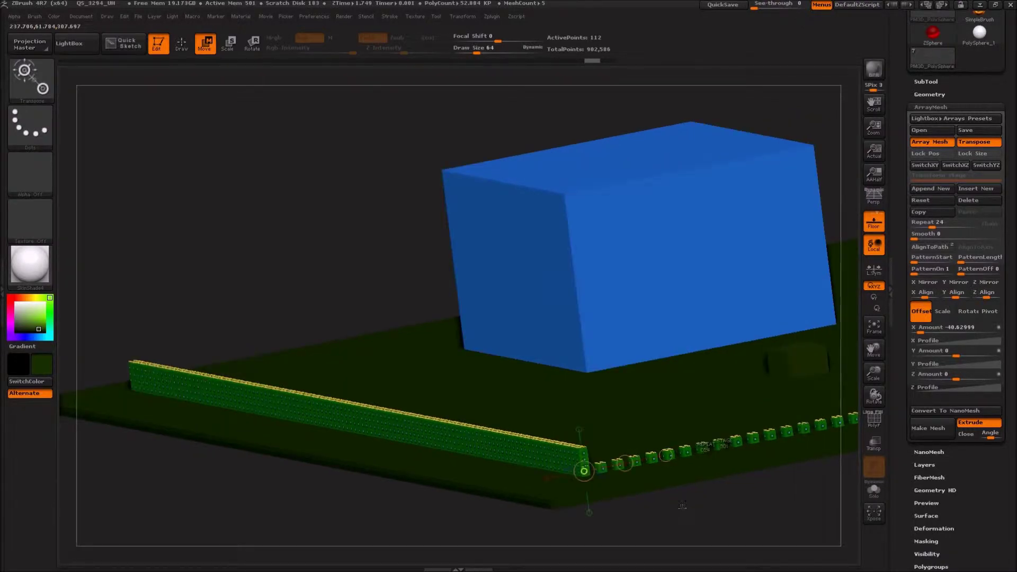
pyautogui.moveTo(698, 504); pyautogui.dragTo(676, 519)
pyautogui.press('f')
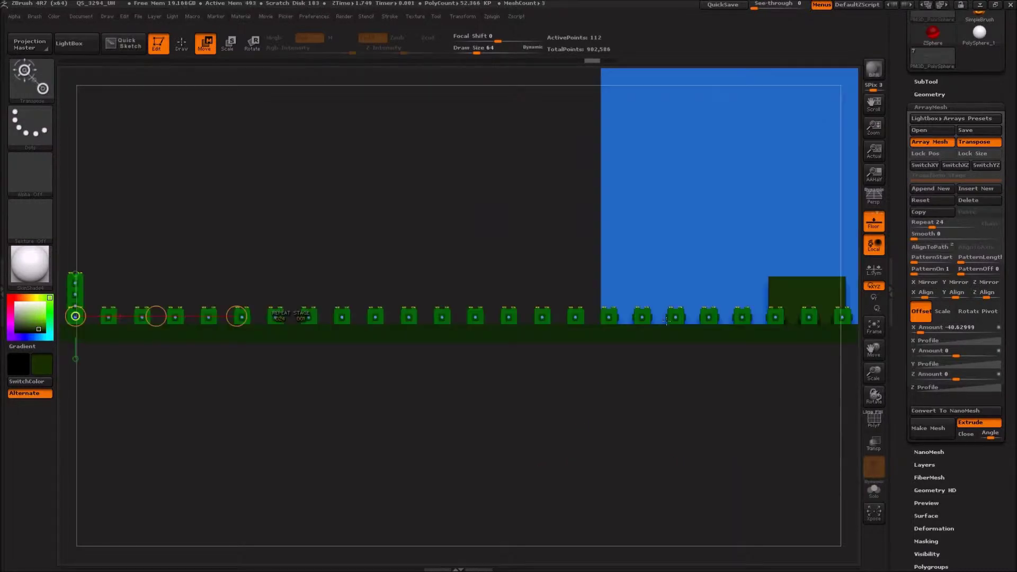
pyautogui.press('f')
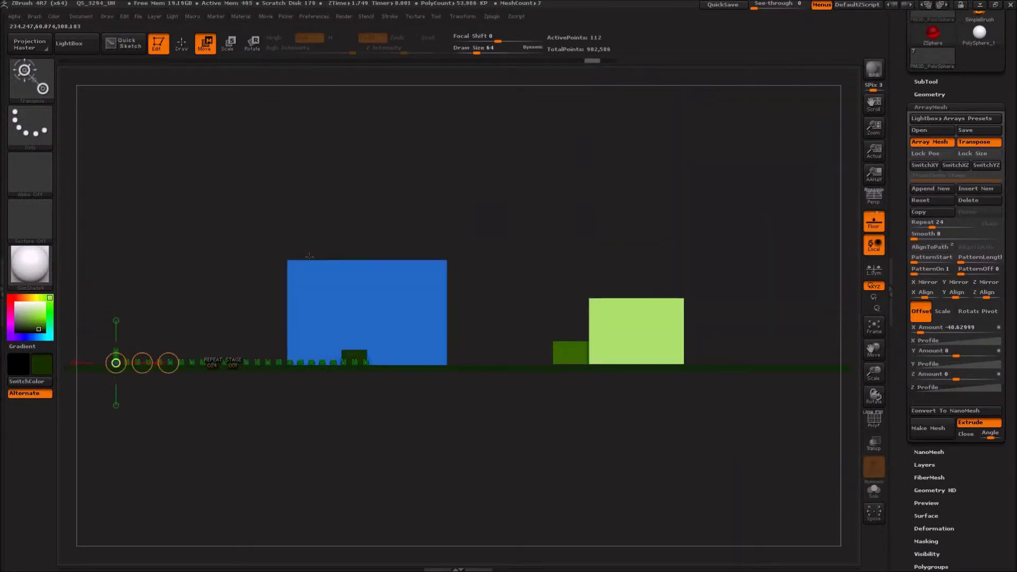
pyautogui.press('f')
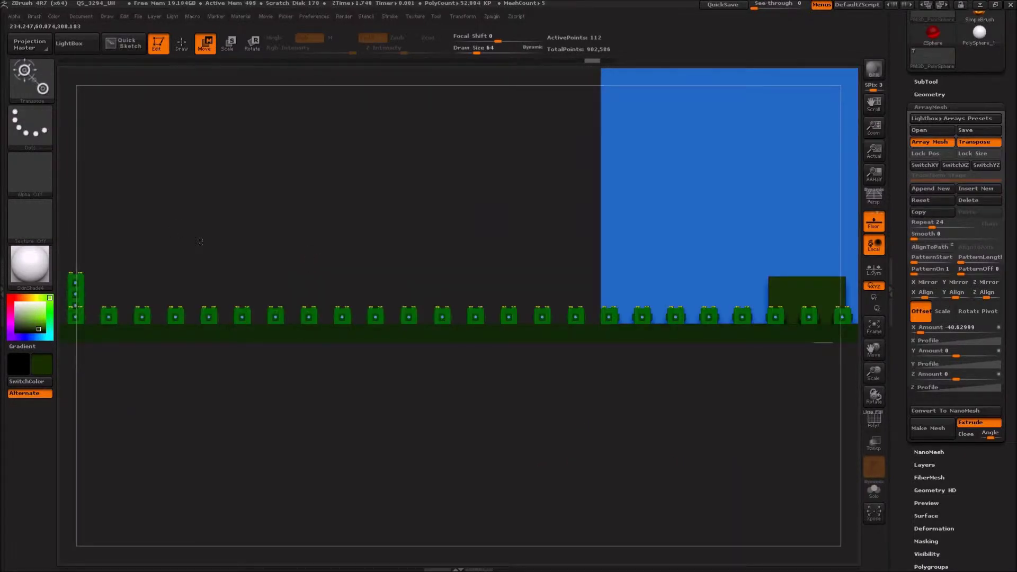
pyautogui.press('f')
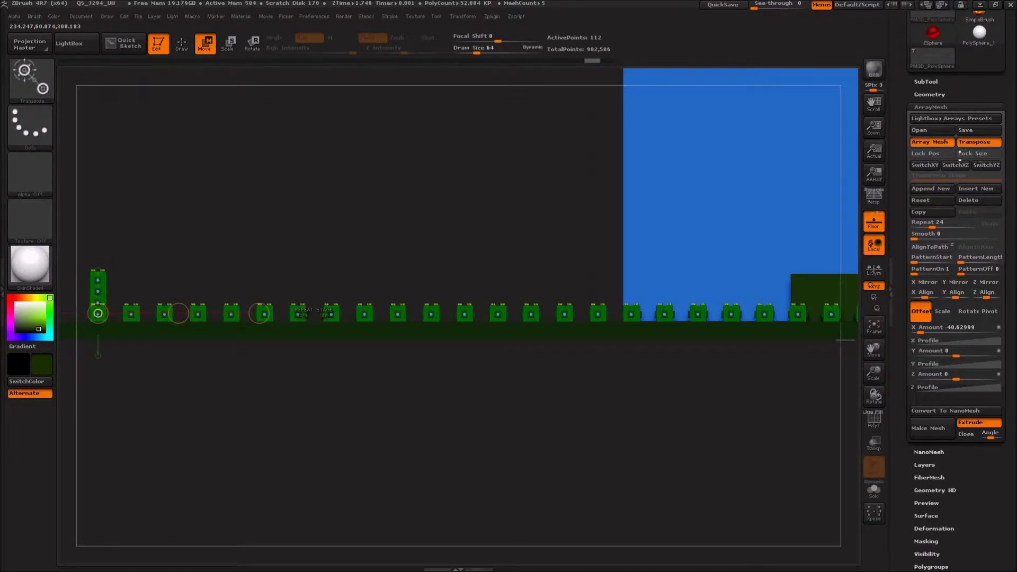
# Toggle the block's Array Mesh off and on, and reduce its repeat count to 1
pyautogui.click(933, 142)
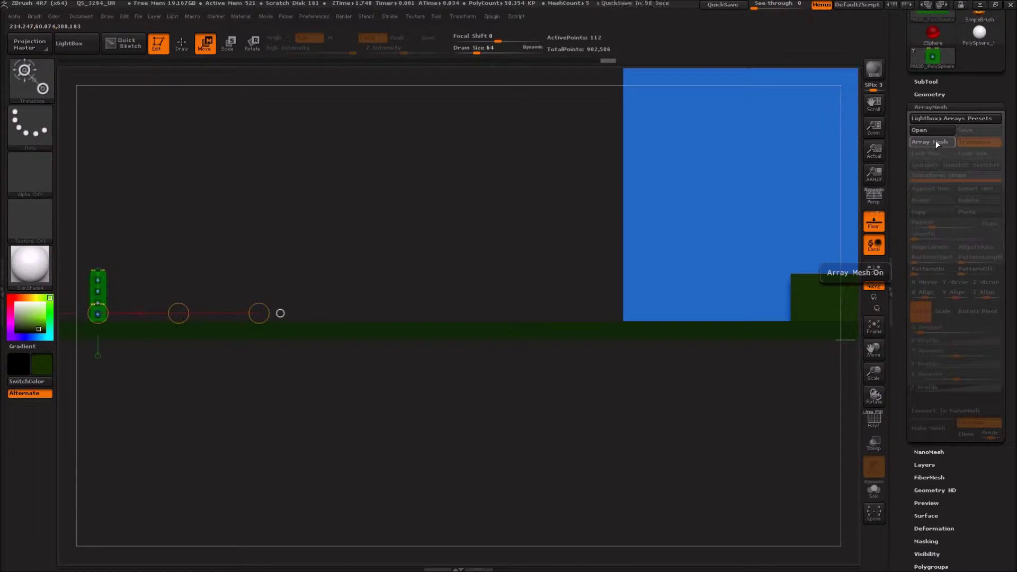
pyautogui.click(935, 141)
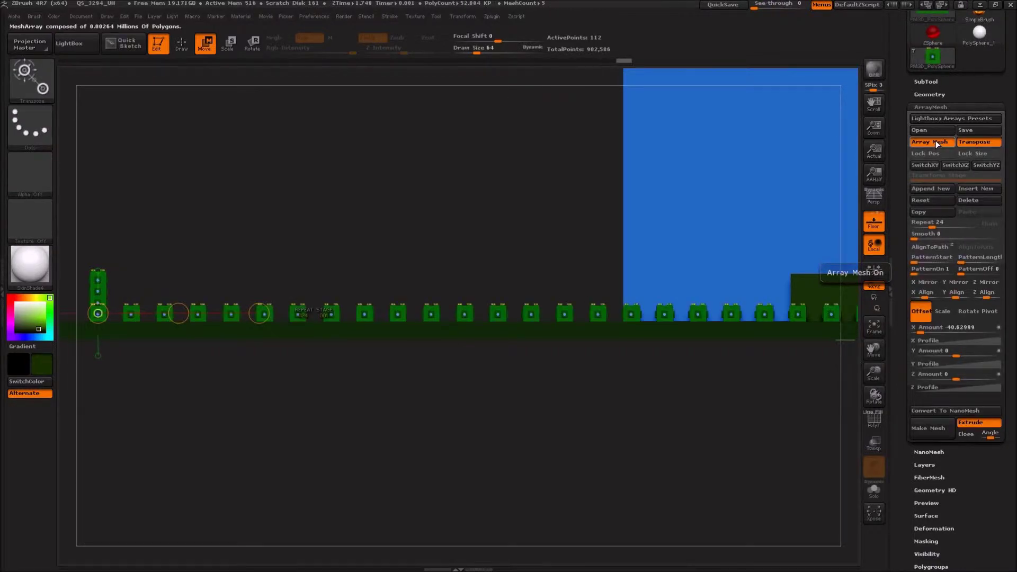
pyautogui.moveTo(931, 227); pyautogui.dragTo(912, 228)
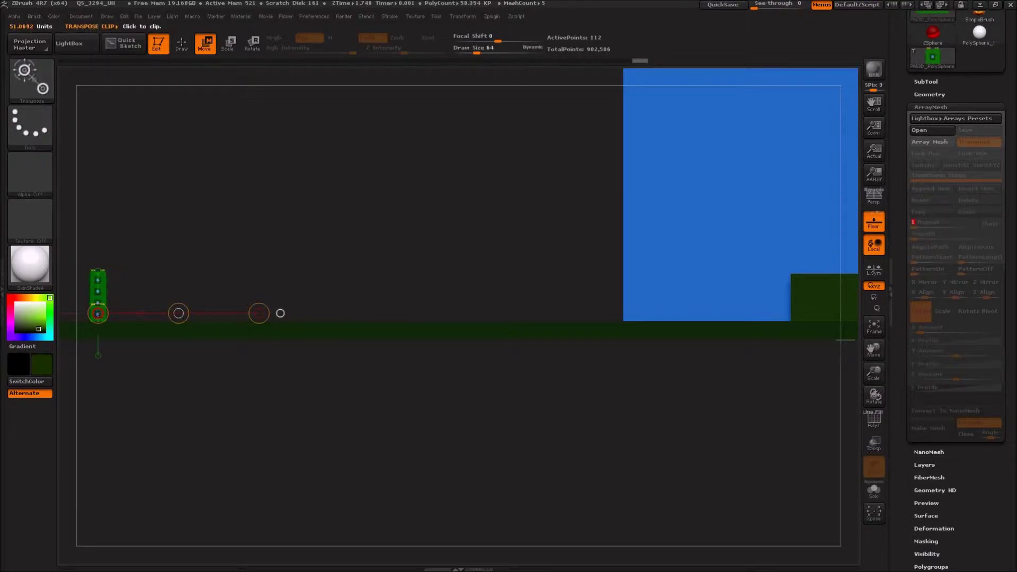
# Isolate the PM3D_PolySphere_2 subtool to inspect the single block, and restore the visibility of all subtools
pyautogui.click(926, 82)
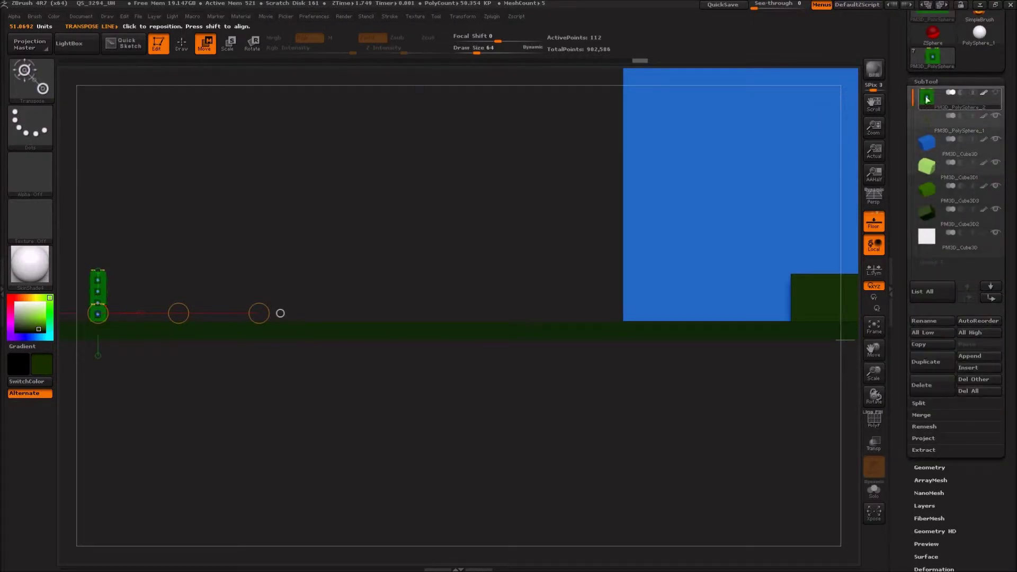
pyautogui.moveTo(994, 93)
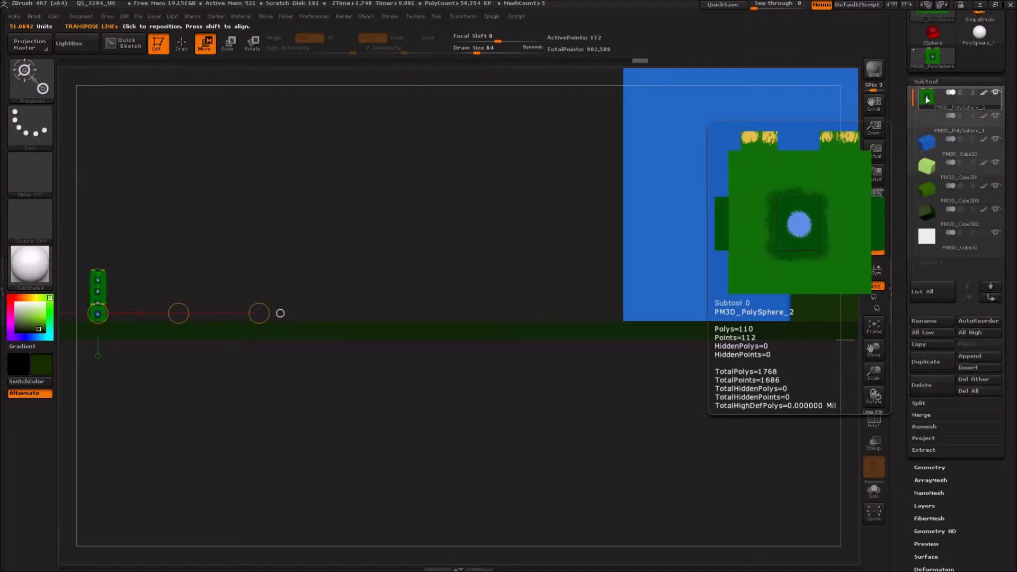
pyautogui.keyDown('shift'); pyautogui.click(996, 93); pyautogui.keyUp('shift')
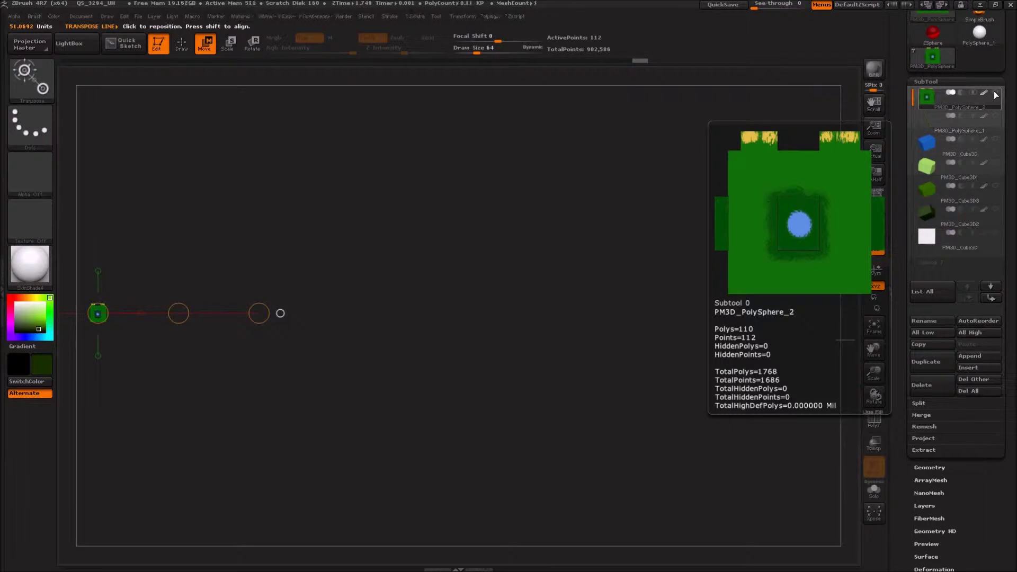
pyautogui.press('f')
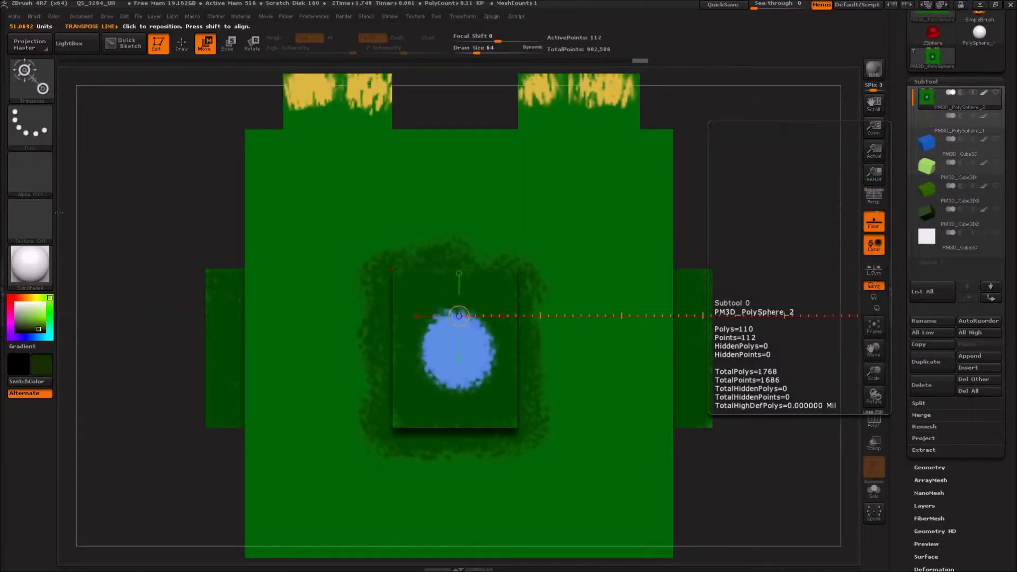
pyautogui.keyDown('ctrl'); pyautogui.moveTo(106, 179); pyautogui.dragTo(84, 176); pyautogui.keyUp('ctrl')
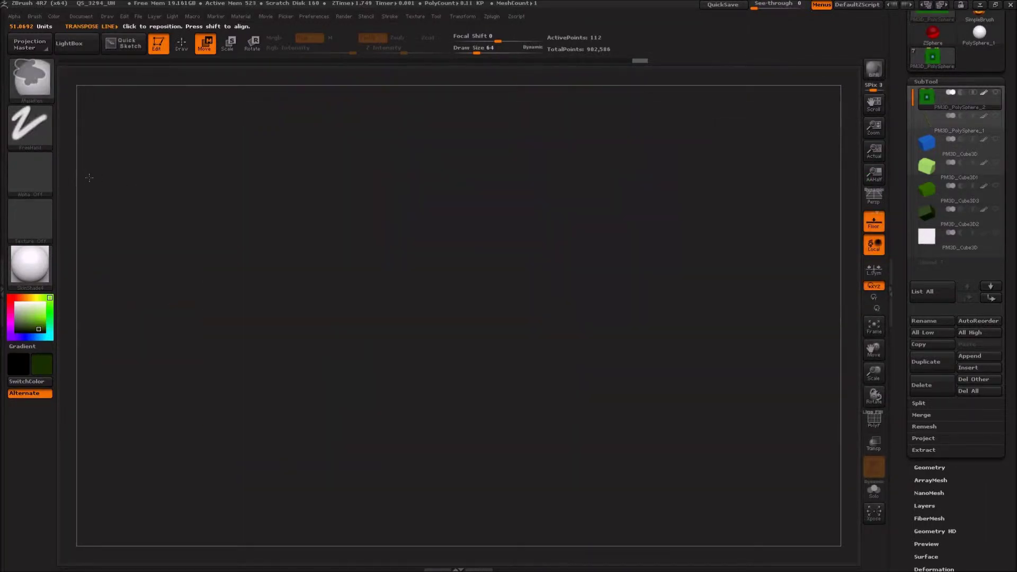
pyautogui.press('f')
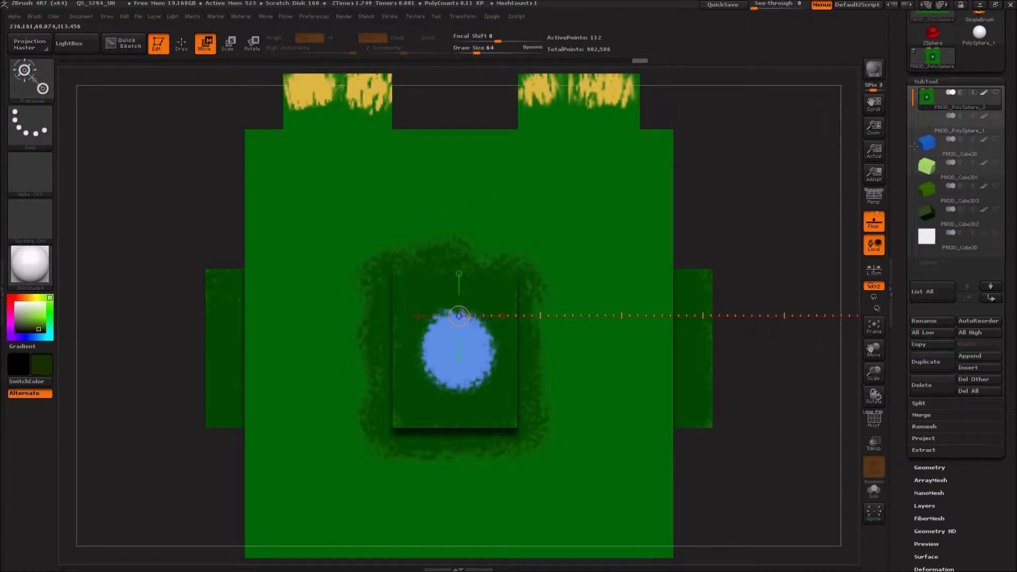
pyautogui.click(996, 94)
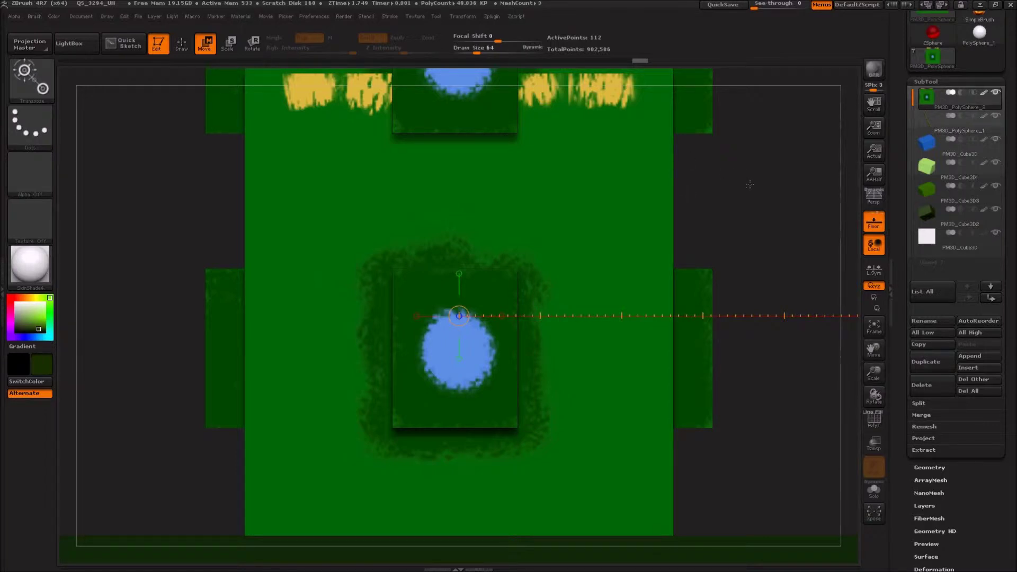
pyautogui.press('f')
pyautogui.press('f')
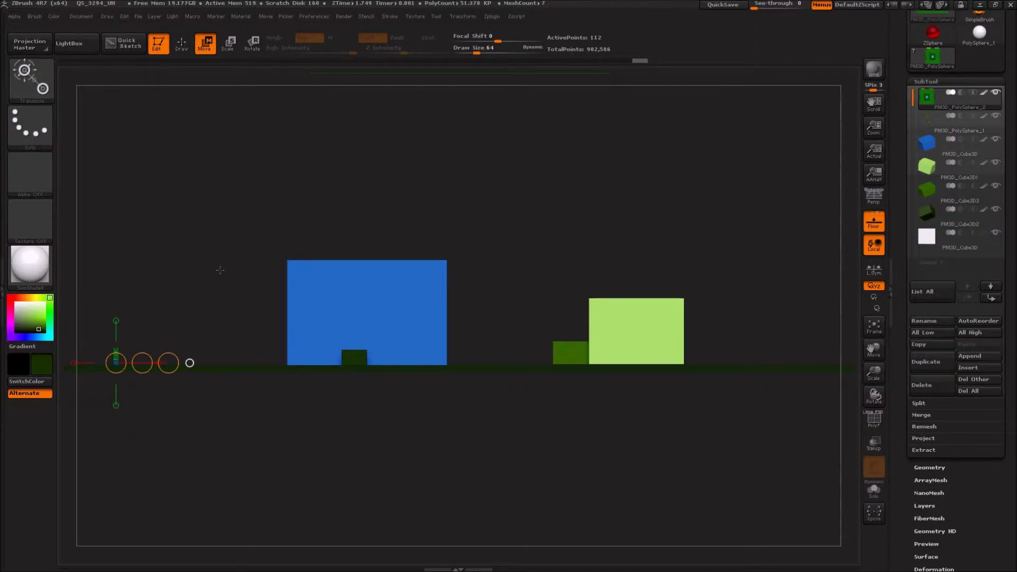
# Re-enable Array Mesh on the block with a repeat count of 75 and an X offset of about -67.77
pyautogui.keyDown('ctrl'); pyautogui.moveTo(224, 276); pyautogui.dragTo(277, 282, button='right'); pyautogui.keyUp('ctrl')
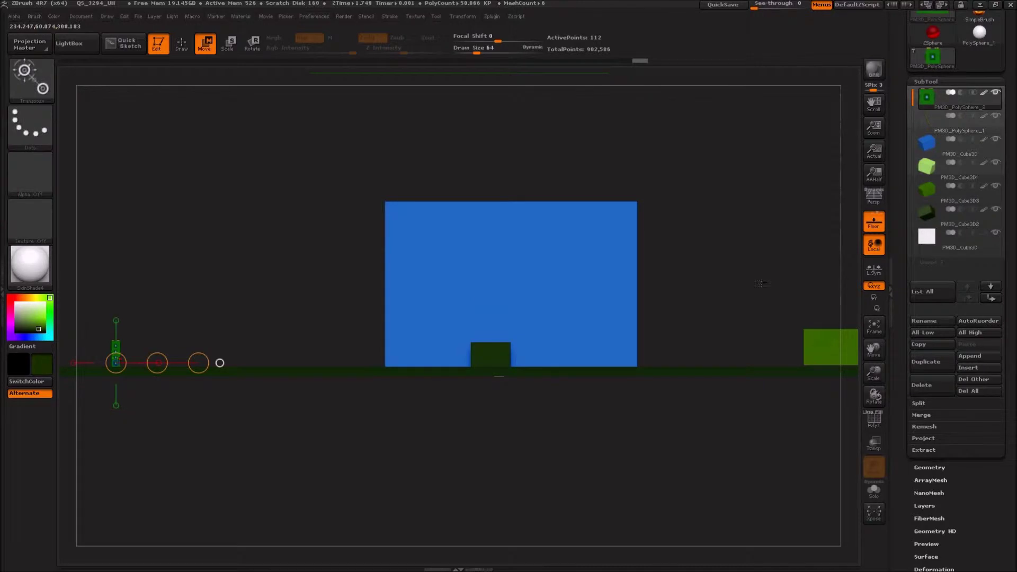
pyautogui.click(930, 480)
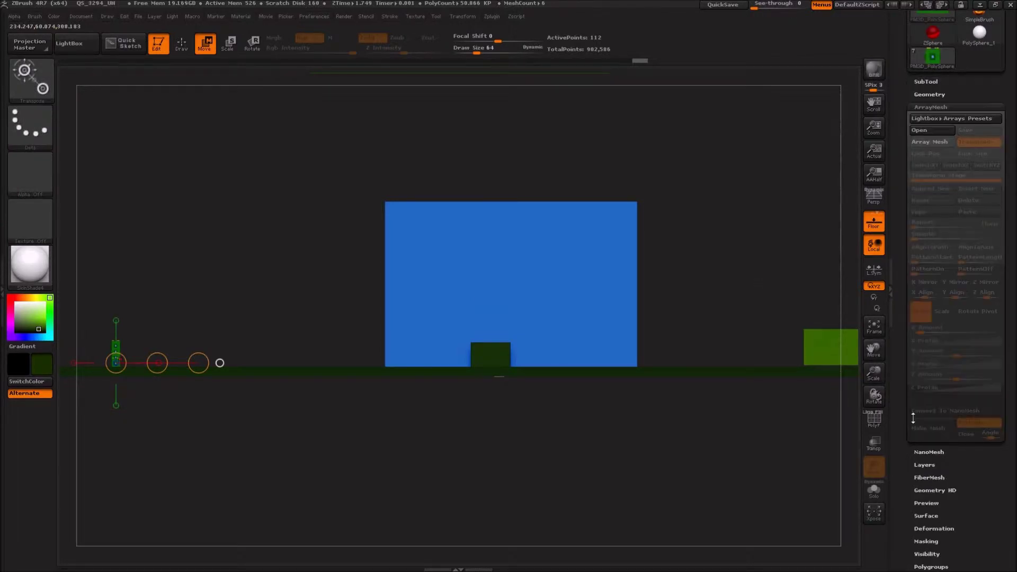
pyautogui.click(928, 150)
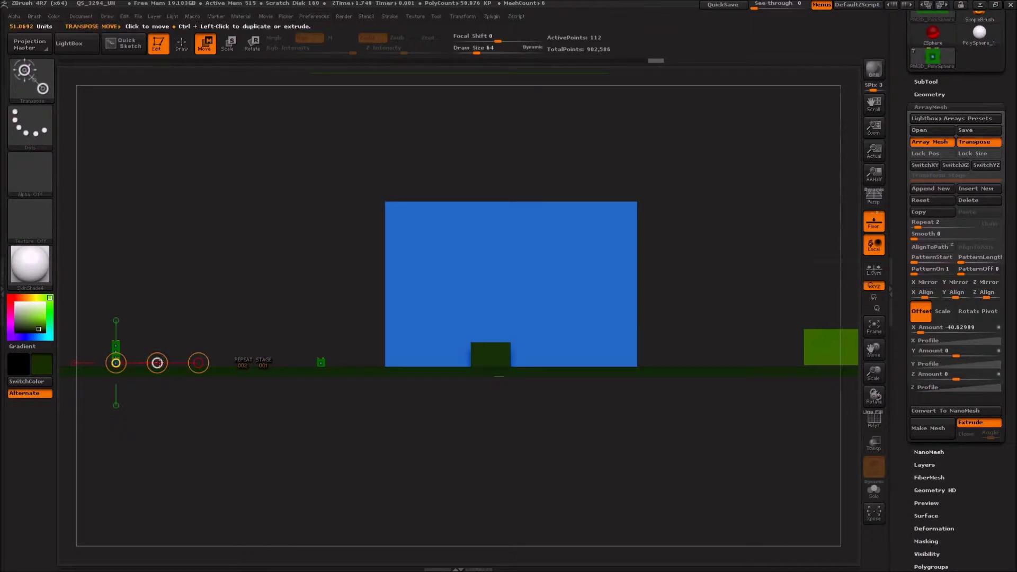
pyautogui.moveTo(157, 362); pyautogui.dragTo(351, 359)
pyautogui.moveTo(528, 368); pyautogui.dragTo(567, 375)
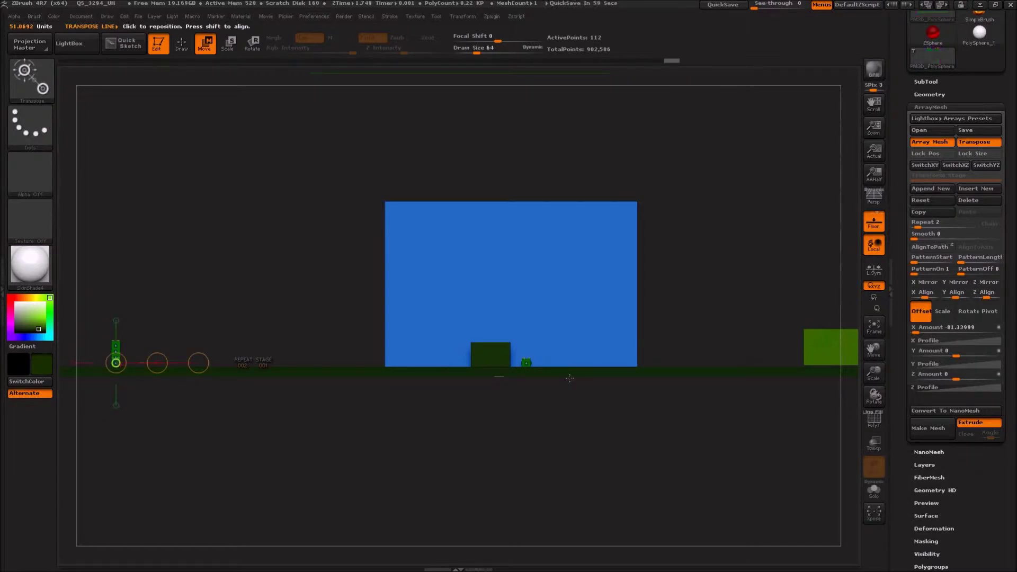
pyautogui.moveTo(914, 223); pyautogui.dragTo(947, 227)
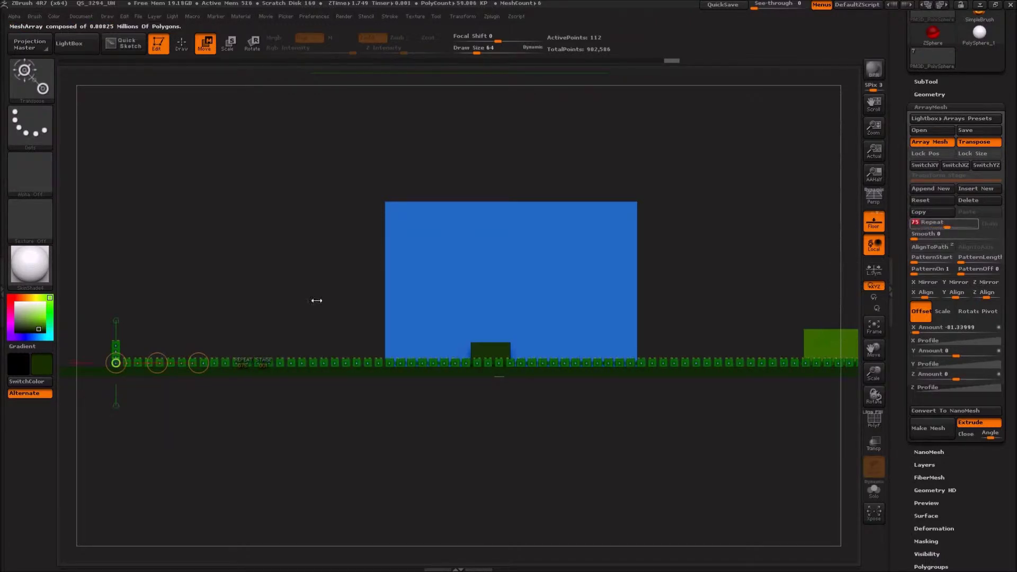
pyautogui.moveTo(156, 363); pyautogui.dragTo(20, 363)
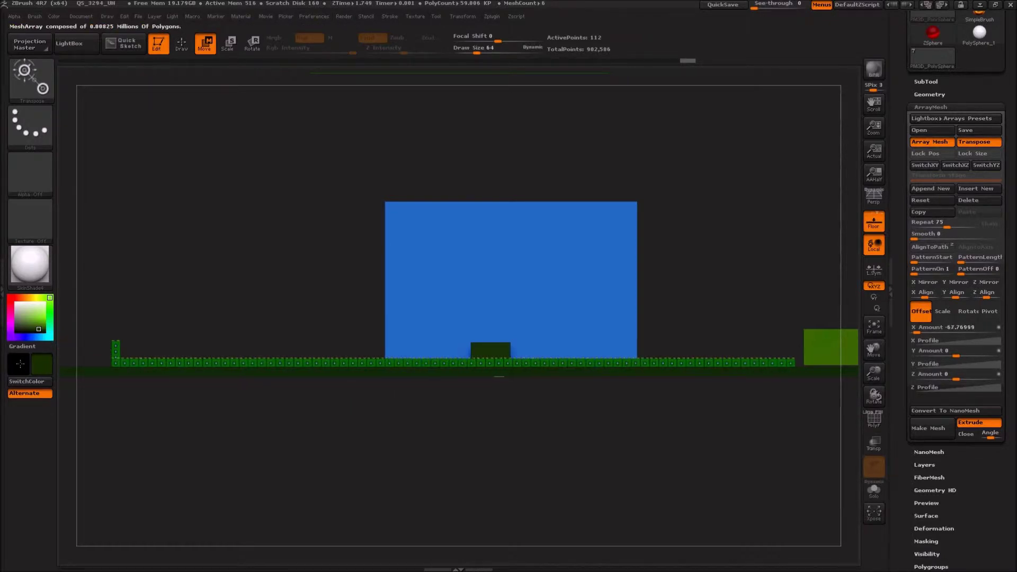
# Raise the array's repeat count to 90 and stretch its X offset to -100 along the platform
pyautogui.press('ctrl')
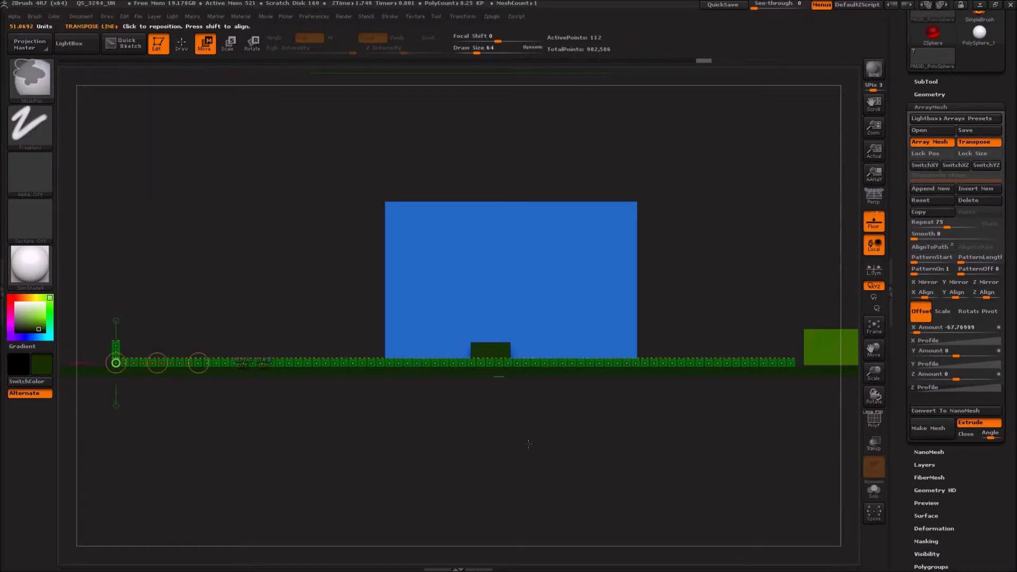
pyautogui.keyDown('ctrl'); pyautogui.moveTo(502, 439); pyautogui.dragTo(493, 437, button='right'); pyautogui.keyUp('ctrl')
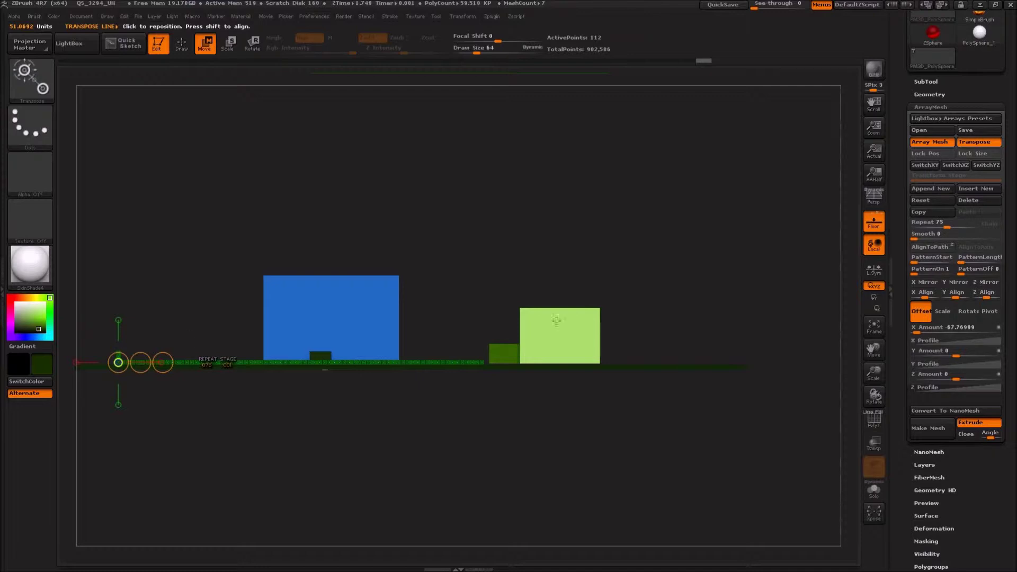
pyautogui.moveTo(946, 225); pyautogui.dragTo(948, 223)
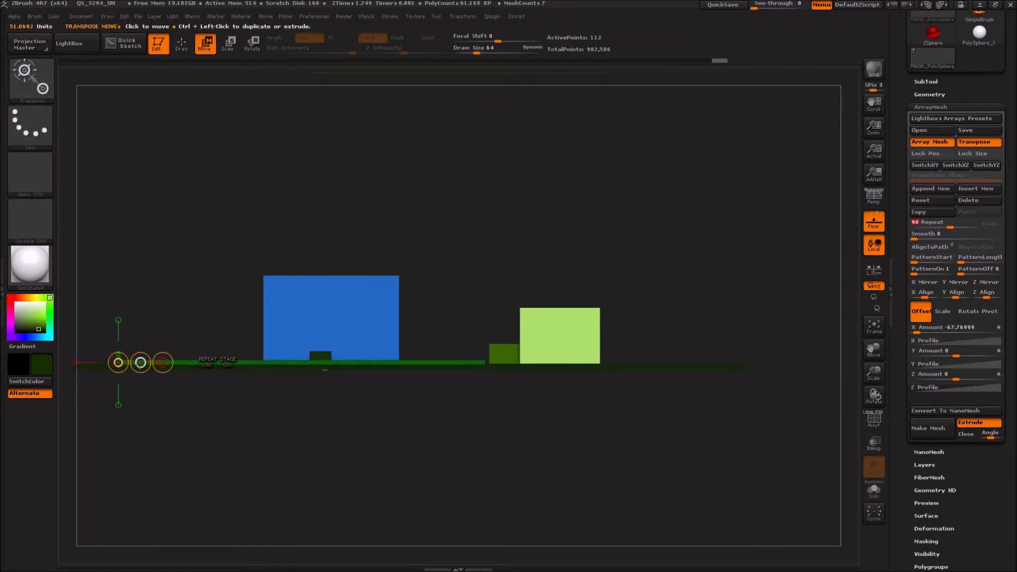
pyautogui.moveTo(141, 363); pyautogui.dragTo(356, 353)
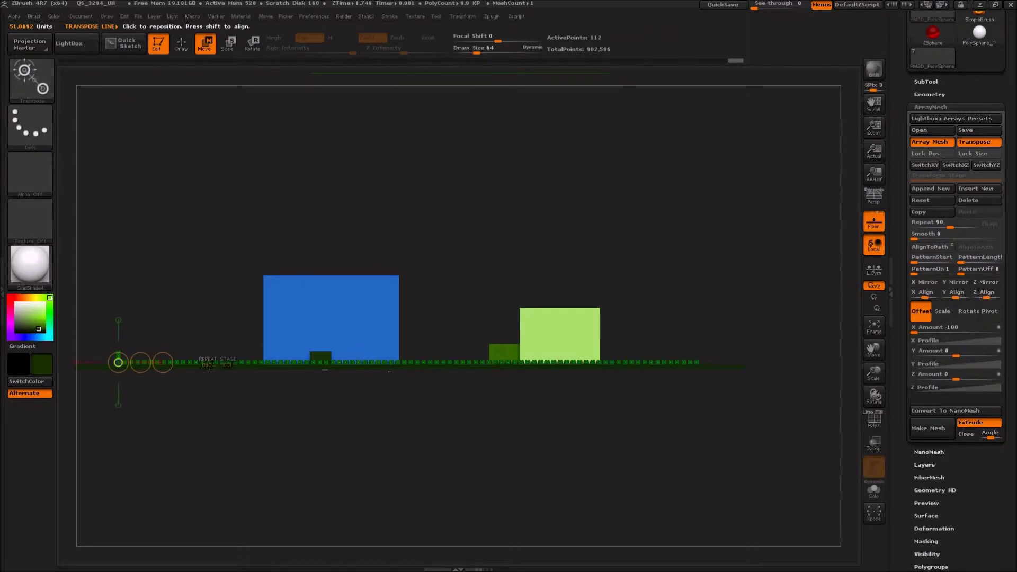
# Increase the block array's repeat count through 91, 92 and 100 to 125 to close the gaps along the platform
pyautogui.keyDown('ctrl'); pyautogui.moveTo(189, 410); pyautogui.dragTo(262, 435, button='right'); pyautogui.keyUp('ctrl')
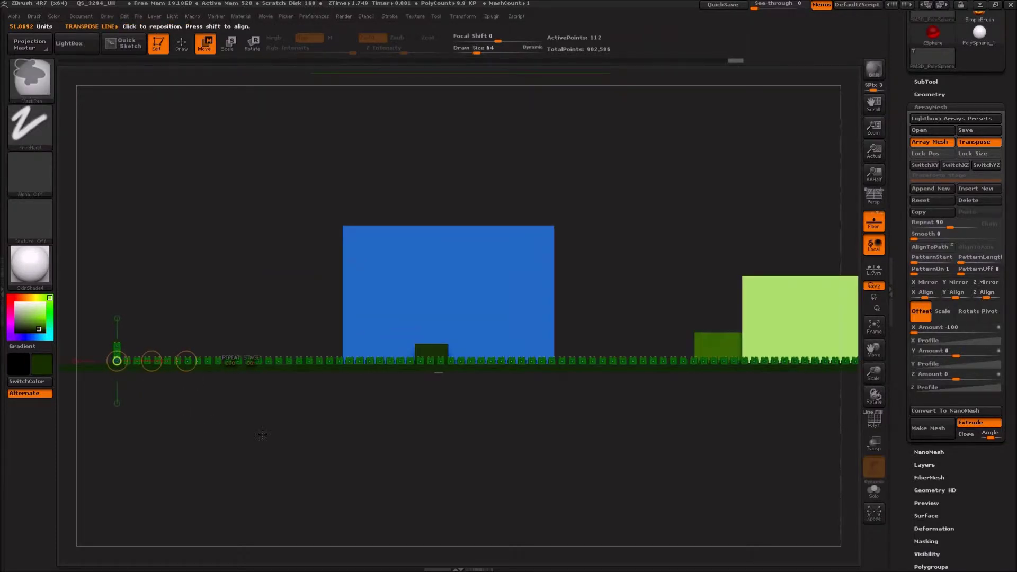
pyautogui.keyDown('ctrl'); pyautogui.moveTo(329, 443); pyautogui.dragTo(474, 481, button='right'); pyautogui.keyUp('ctrl')
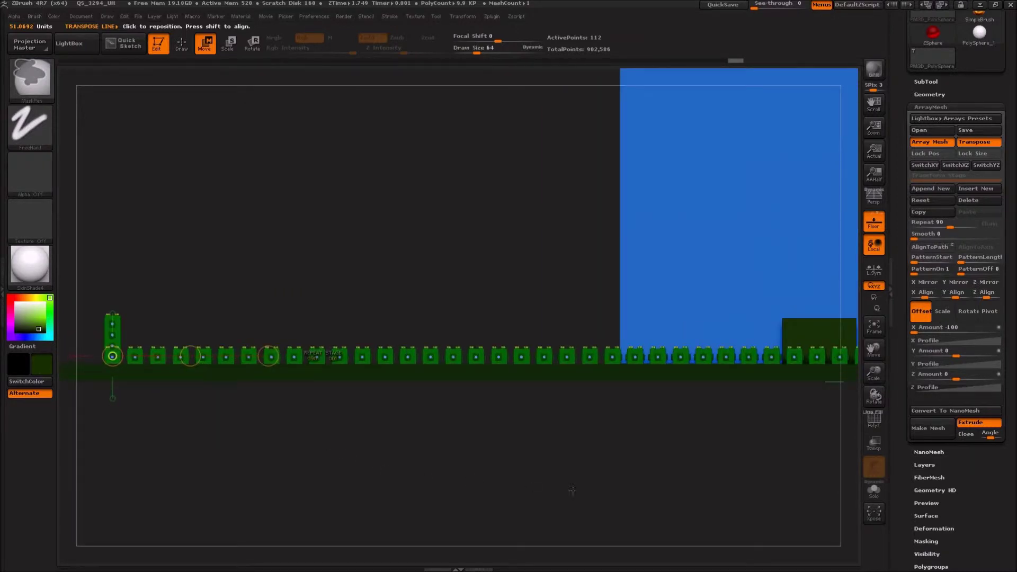
pyautogui.keyDown('ctrl'); pyautogui.moveTo(572, 490); pyautogui.dragTo(584, 492, button='right'); pyautogui.keyUp('ctrl')
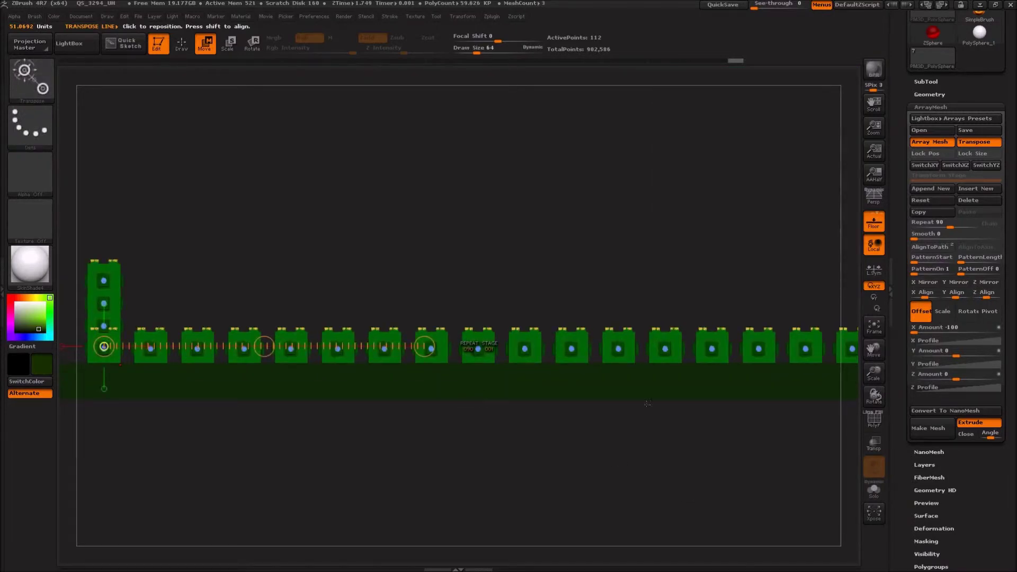
pyautogui.click(947, 223)
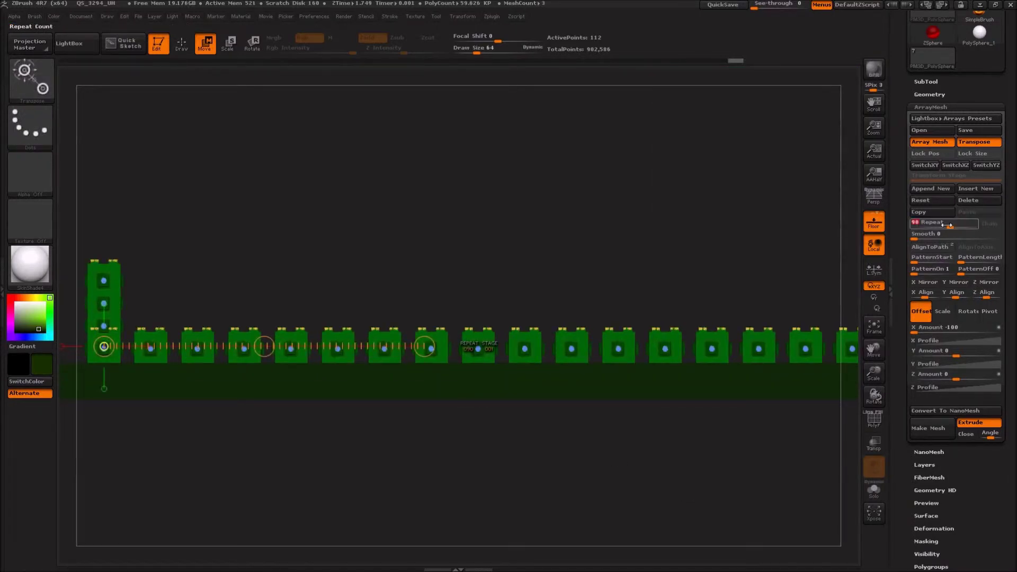
pyautogui.write('91')
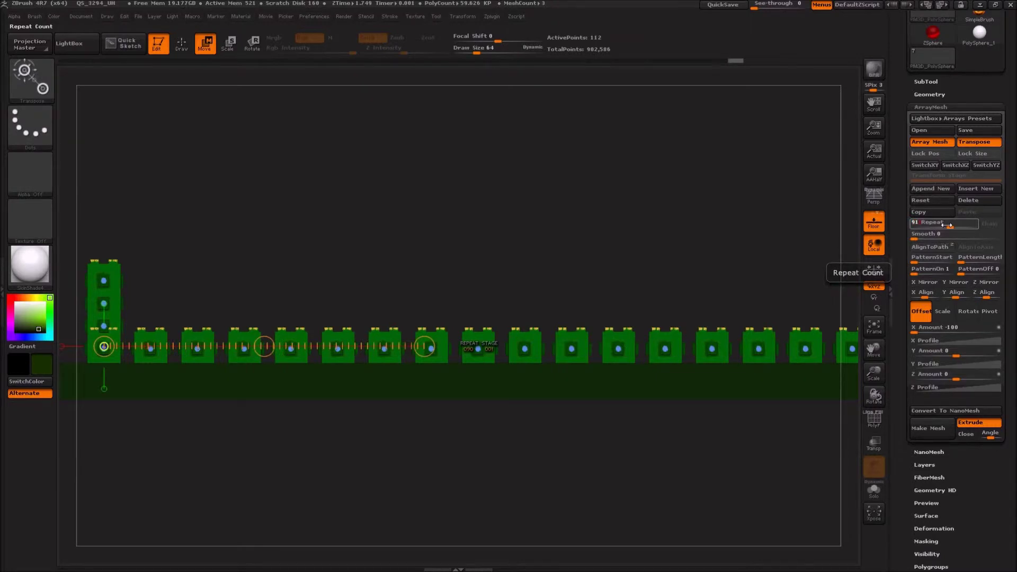
pyautogui.press('Return')
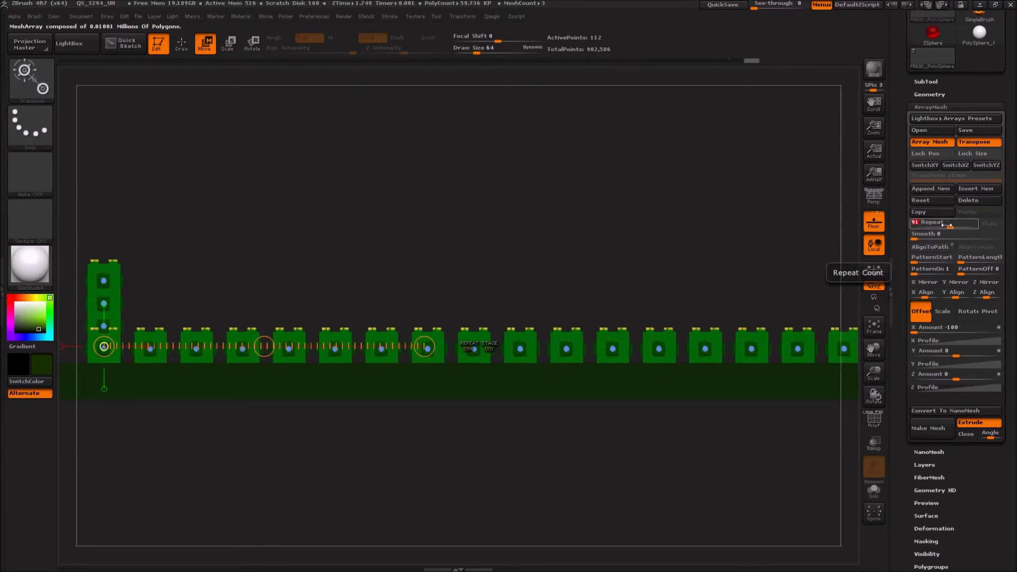
pyautogui.write('92')
pyautogui.press('Return')
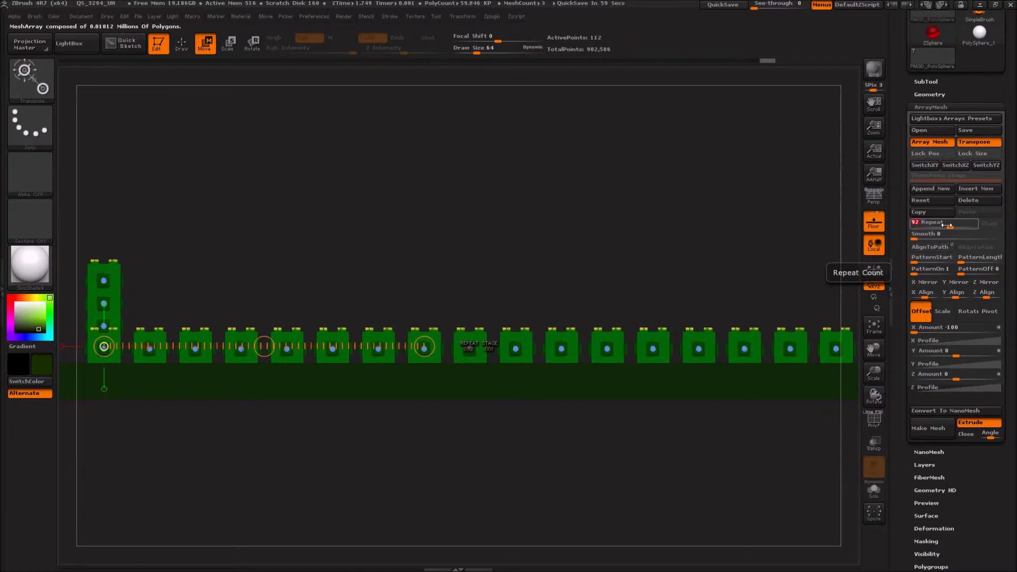
pyautogui.write('100')
pyautogui.press('Return')
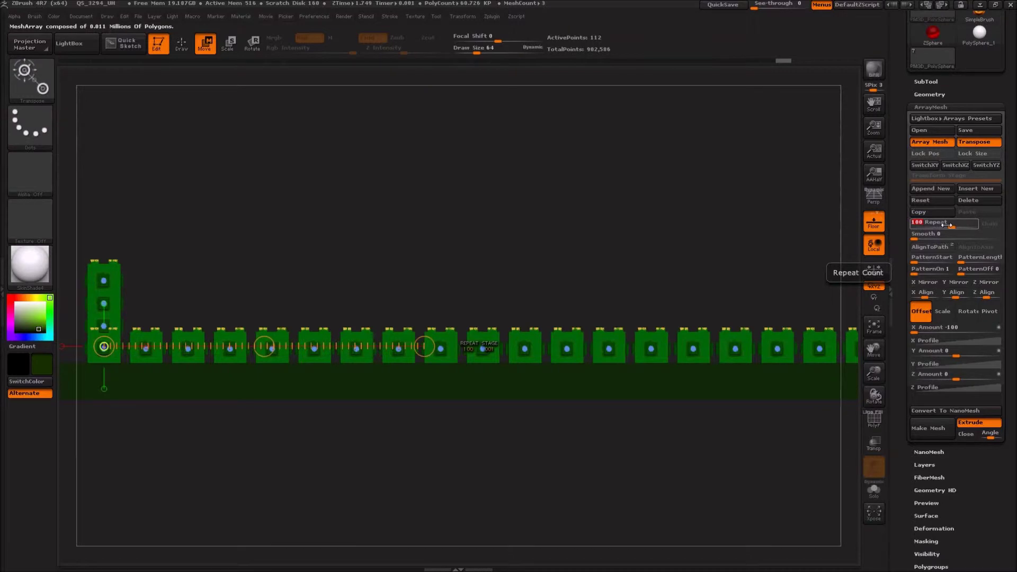
pyautogui.write('125')
pyautogui.press('Return')
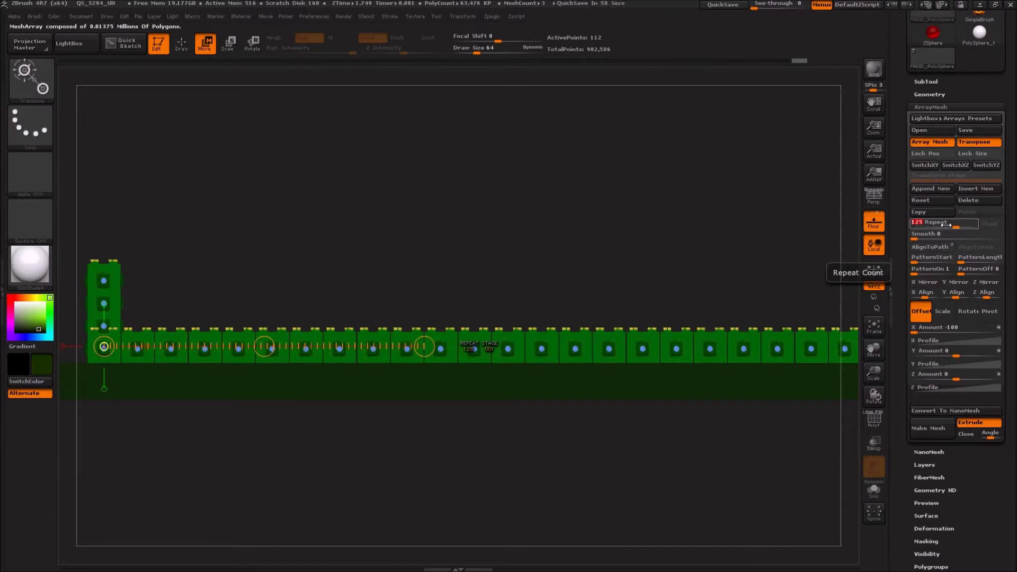
# Fine-tune the array's repeat count through 126 and 127 to 128 so neighbouring blocks meet without seams
pyautogui.press('ctrl')
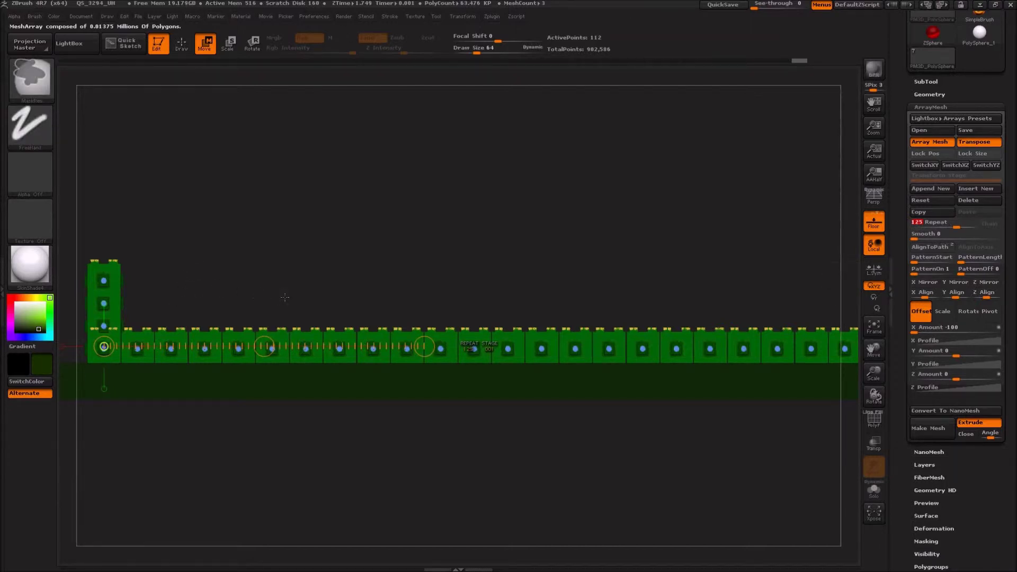
pyautogui.scroll(2, 305, 297)
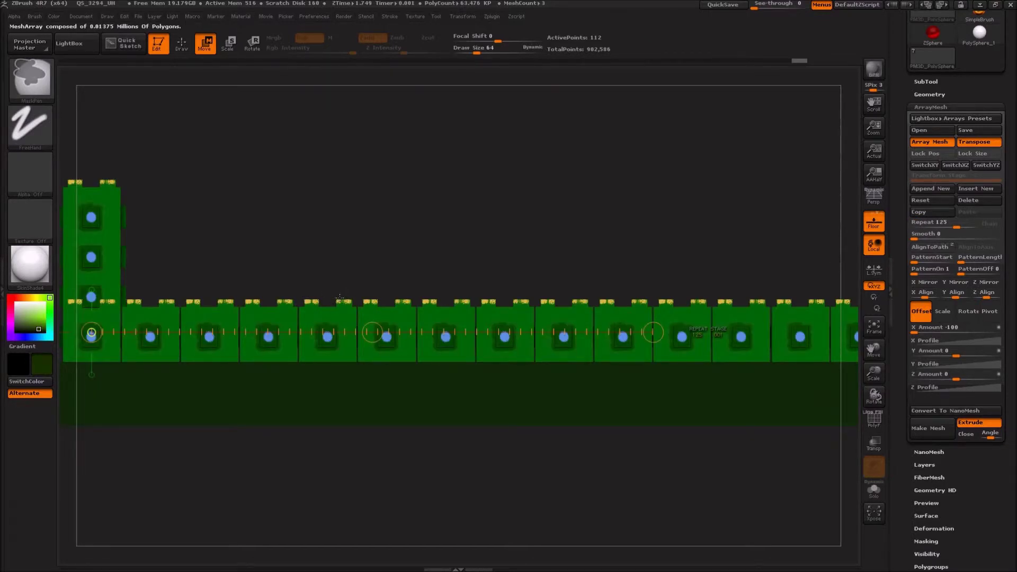
pyautogui.scroll(-2, 339, 297)
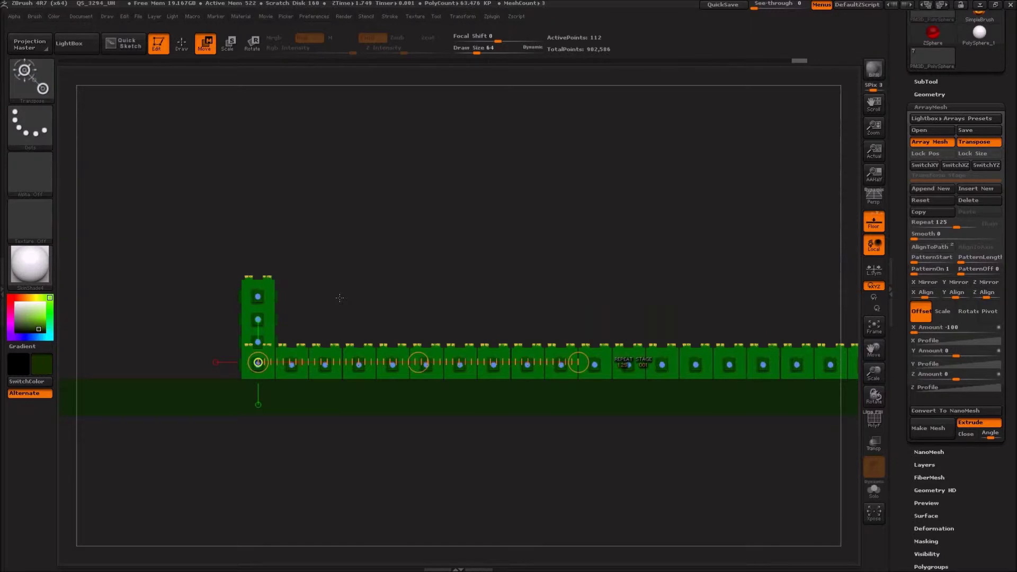
pyautogui.keyDown('ctrl'); pyautogui.scroll(1, 320, 316); pyautogui.keyUp('ctrl')
pyautogui.keyDown('ctrl'); pyautogui.scroll(3, 329, 323); pyautogui.keyUp('ctrl')
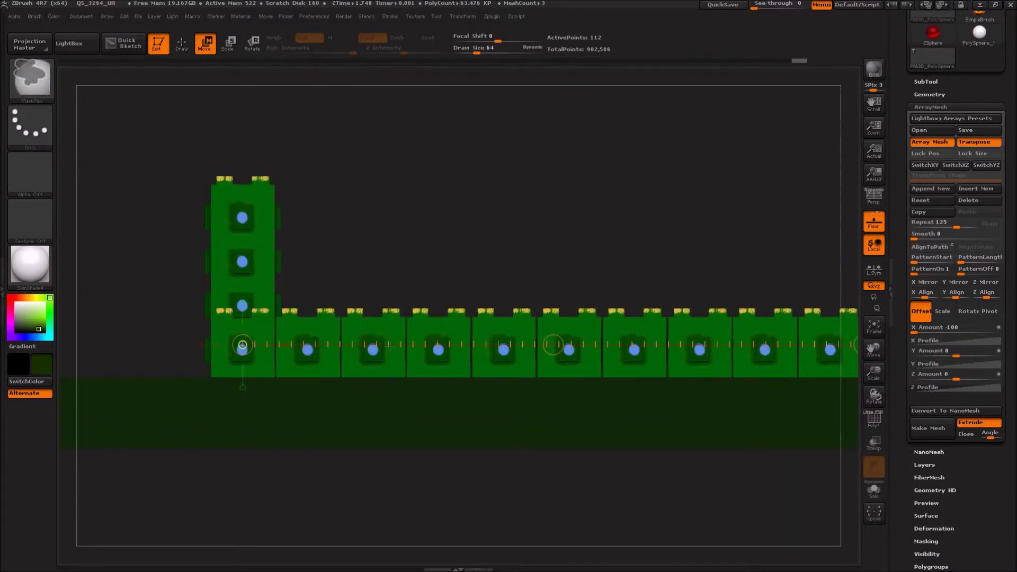
pyautogui.keyDown('ctrl'); pyautogui.scroll(2, 389, 346); pyautogui.keyUp('ctrl')
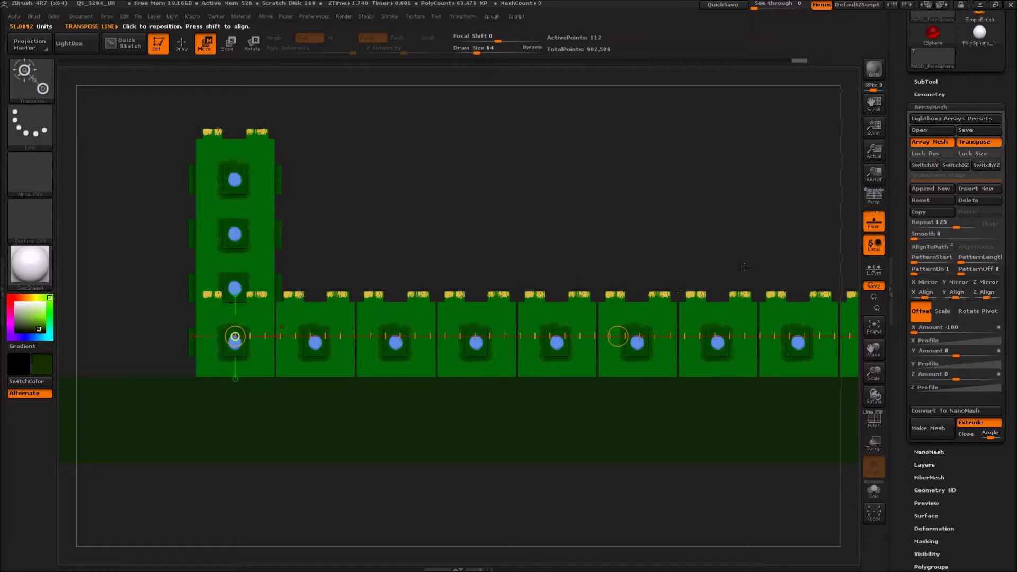
pyautogui.click(946, 223)
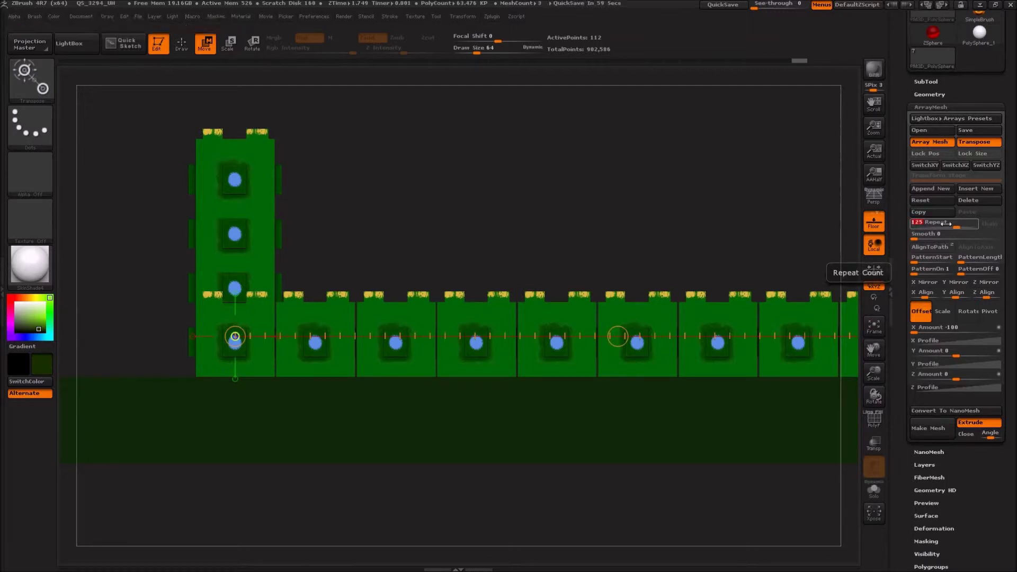
pyautogui.write('126')
pyautogui.press('Return')
pyautogui.write('127')
pyautogui.press('Return')
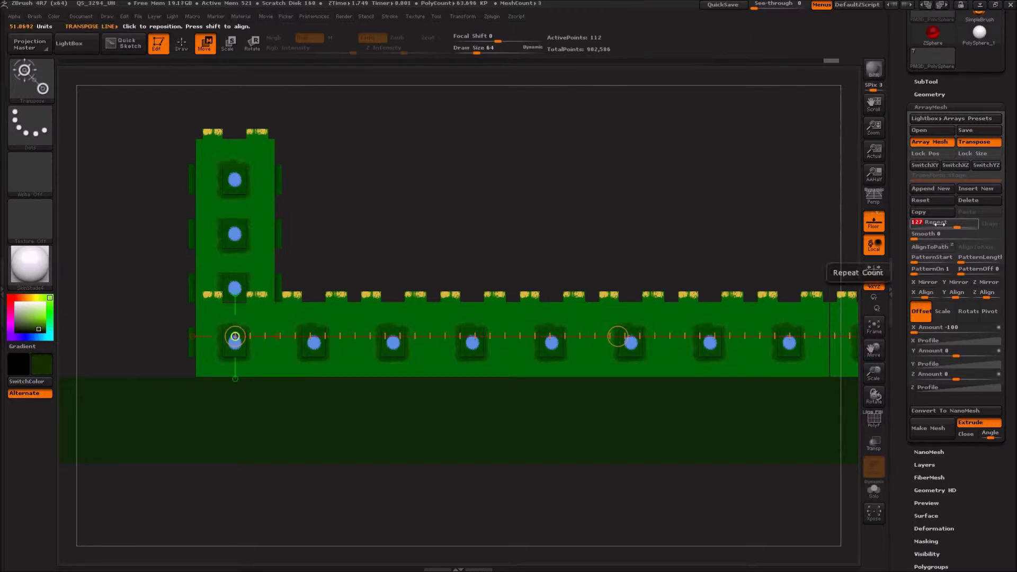
pyautogui.click(939, 224)
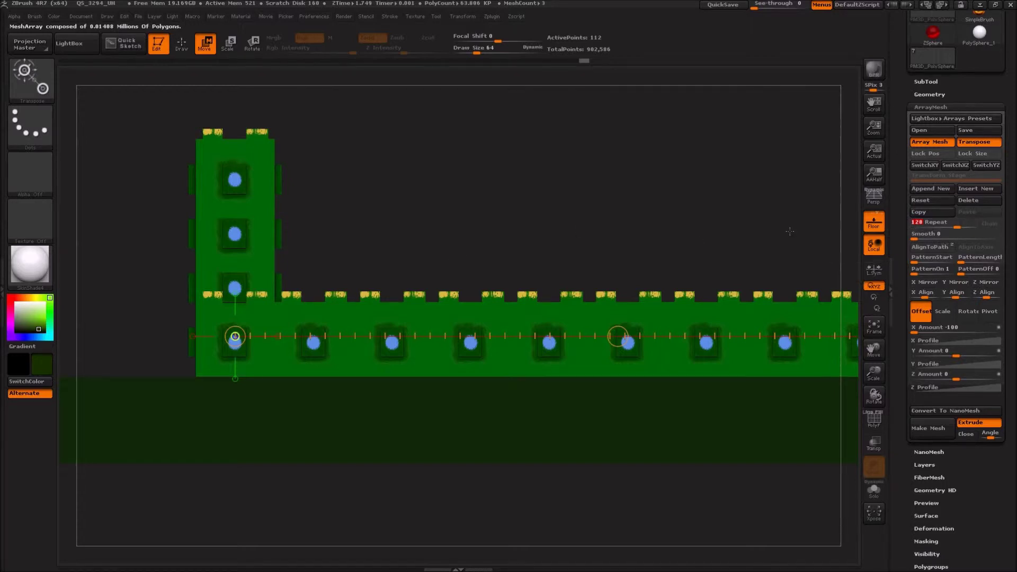
# Append a new array stage and set its transpose line vertically above the block row
pyautogui.click(931, 191)
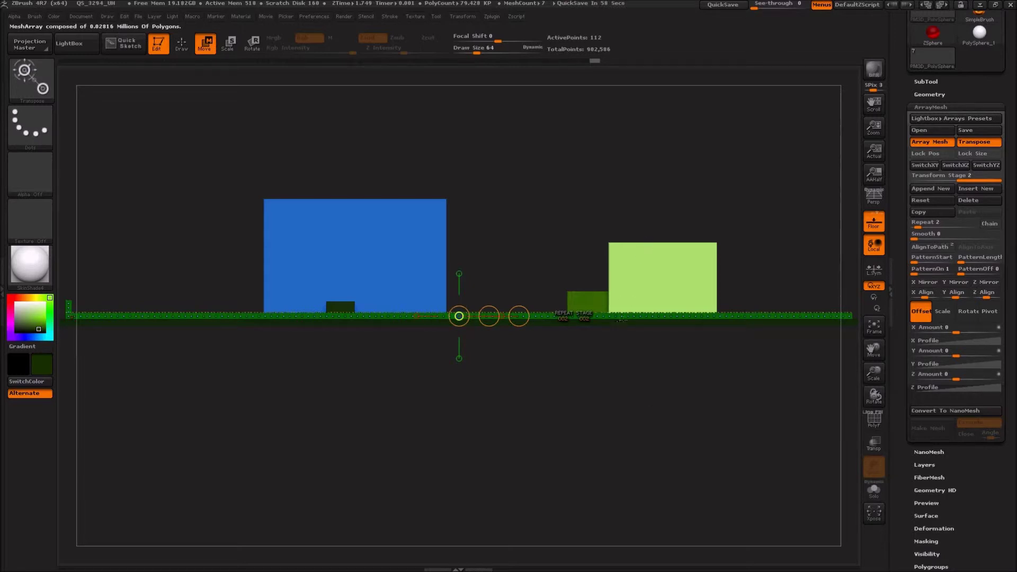
pyautogui.click(624, 316)
pyautogui.moveTo(624, 317); pyautogui.dragTo(625, 258)
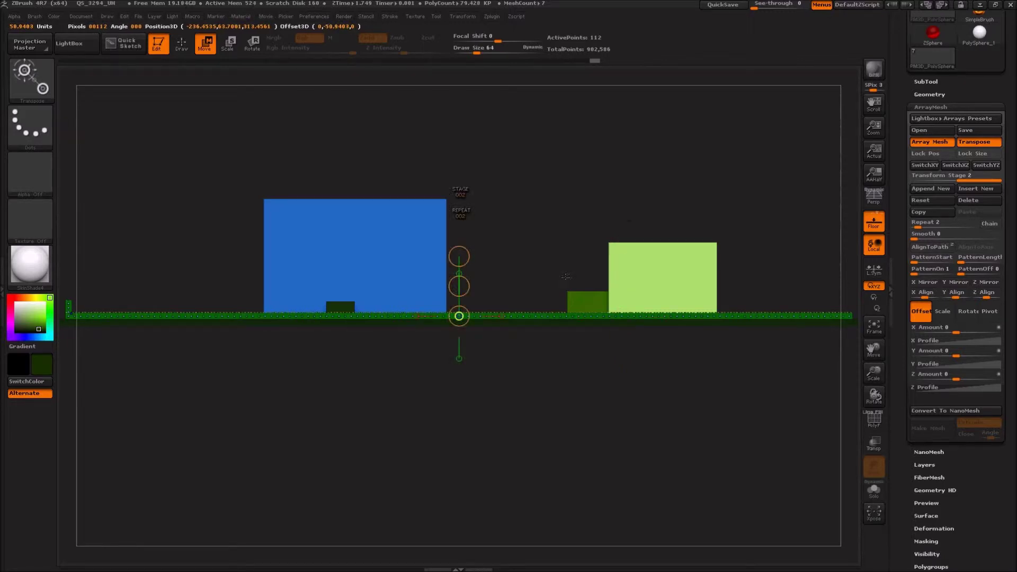
# Offset the second stage's copy upward to a Y amount of about -2.82, placing another block row above the first
pyautogui.press('ctrl')
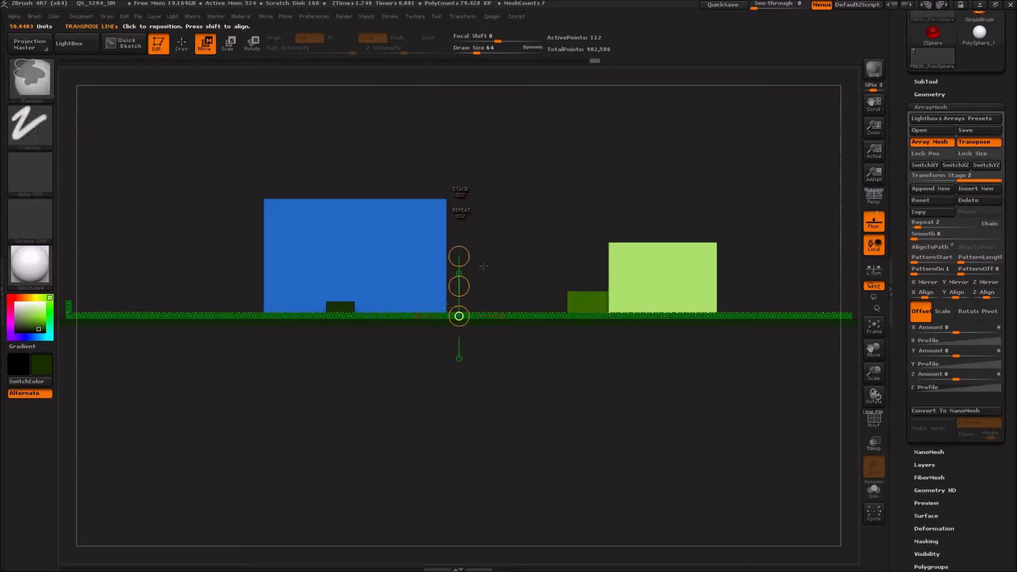
pyautogui.keyDown('ctrl'); pyautogui.moveTo(544, 299); pyautogui.dragTo(577, 314, button='right'); pyautogui.keyUp('ctrl')
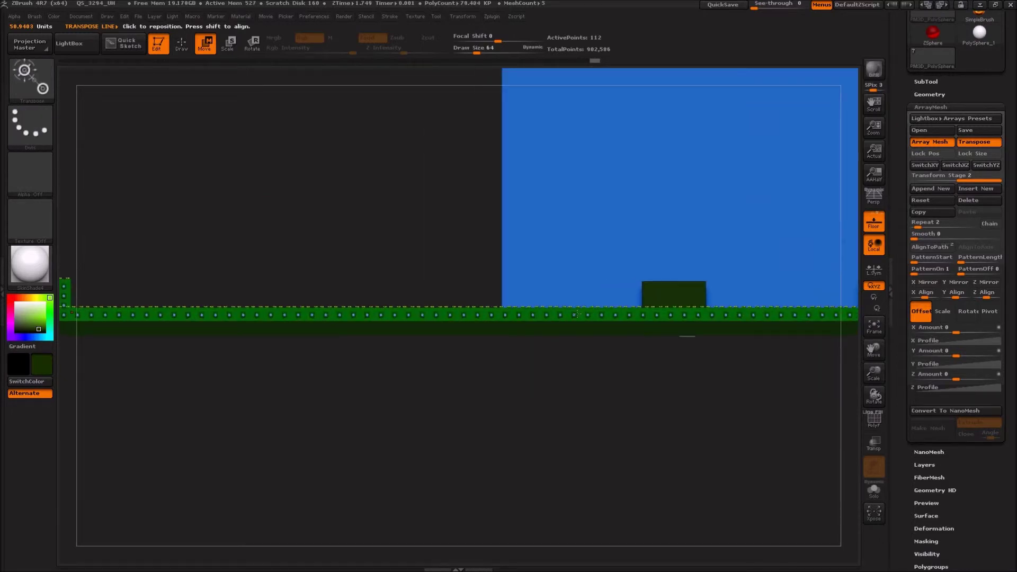
pyautogui.press('f')
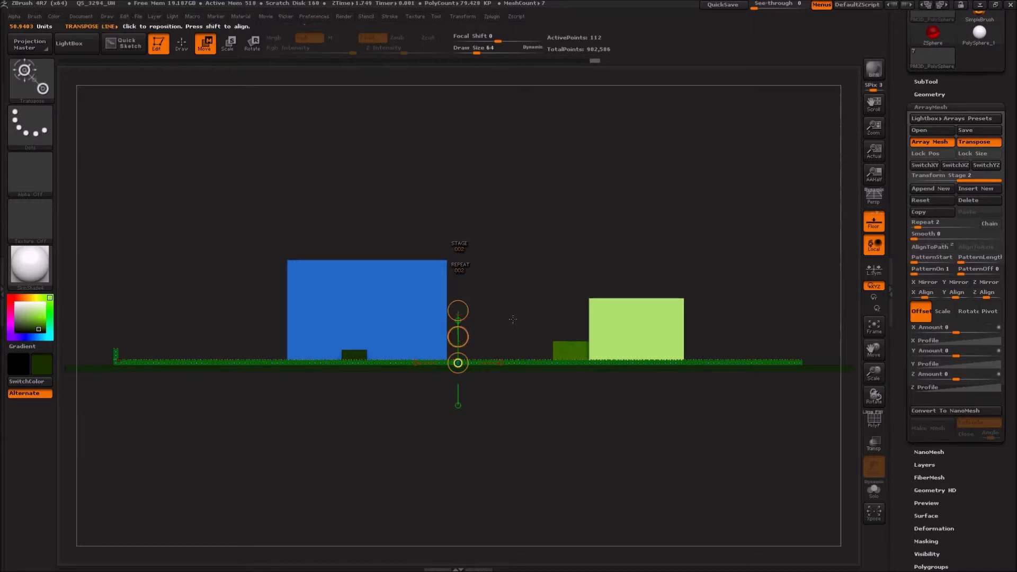
pyautogui.keyDown('ctrl'); pyautogui.moveTo(515, 321); pyautogui.dragTo(625, 365, button='right'); pyautogui.keyUp('ctrl')
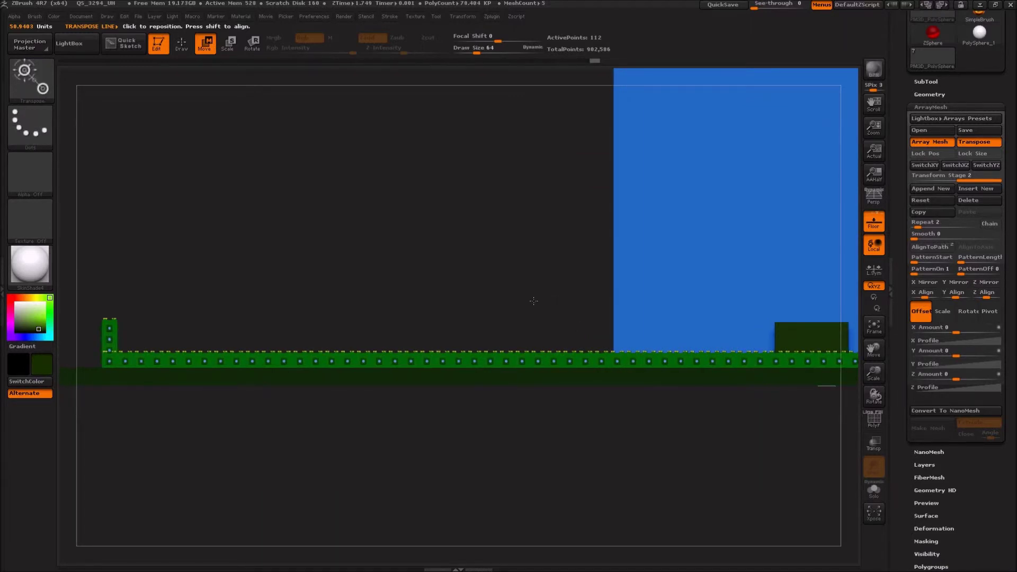
pyautogui.keyDown('alt'); pyautogui.moveTo(529, 301); pyautogui.dragTo(520, 302, button='right'); pyautogui.keyUp('alt')
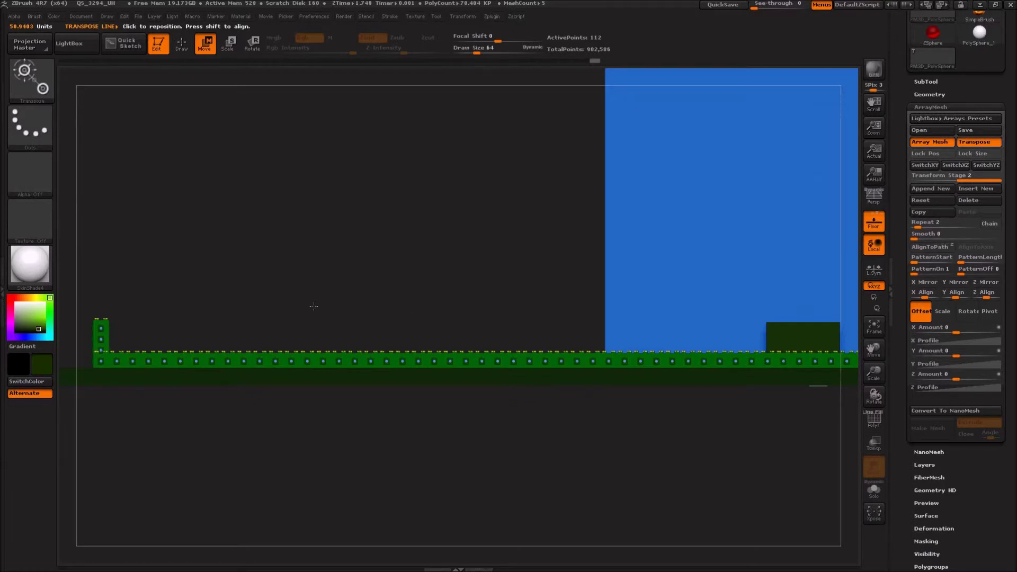
pyautogui.keyDown('alt'); pyautogui.moveTo(471, 293); pyautogui.dragTo(257, 299, button='right'); pyautogui.keyUp('alt')
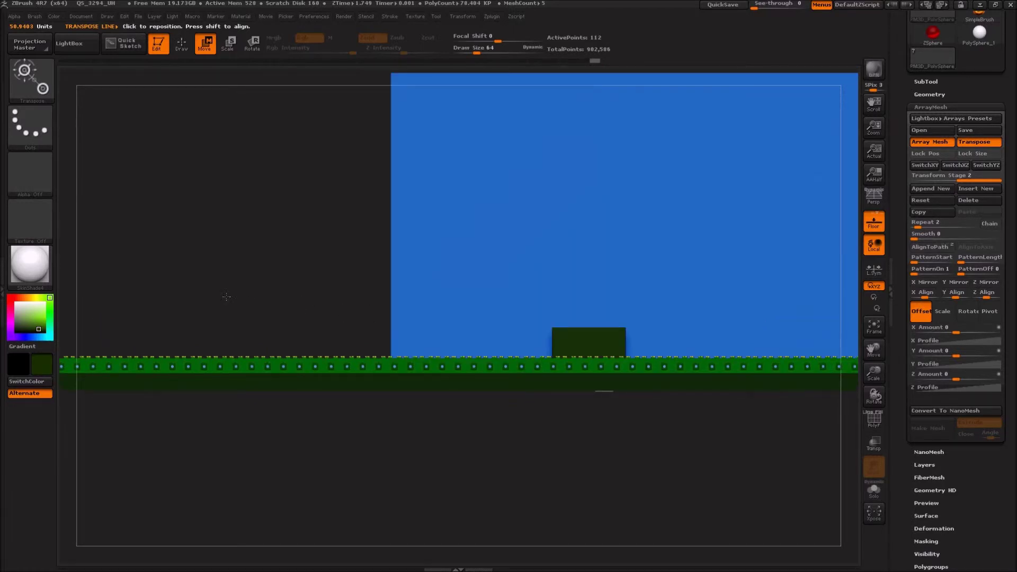
pyautogui.keyDown('alt'); pyautogui.moveTo(195, 295); pyautogui.dragTo(139, 300, button='right'); pyautogui.keyUp('alt')
pyautogui.keyDown('alt'); pyautogui.moveTo(69, 305); pyautogui.dragTo(24, 308, button='right'); pyautogui.keyUp('alt')
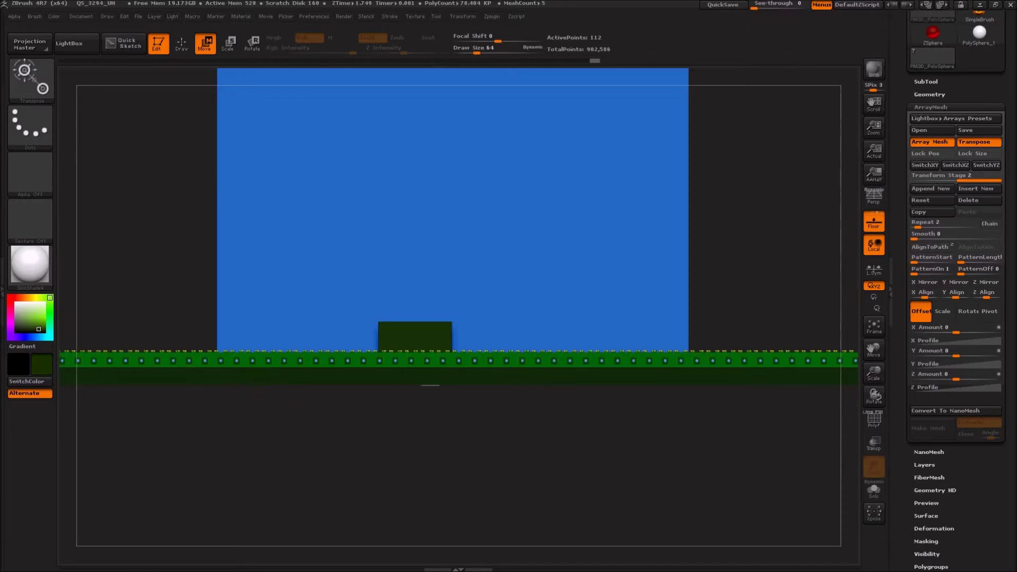
pyautogui.keyDown('alt'); pyautogui.moveTo(471, 297); pyautogui.dragTo(205, 317, button='right'); pyautogui.keyUp('alt')
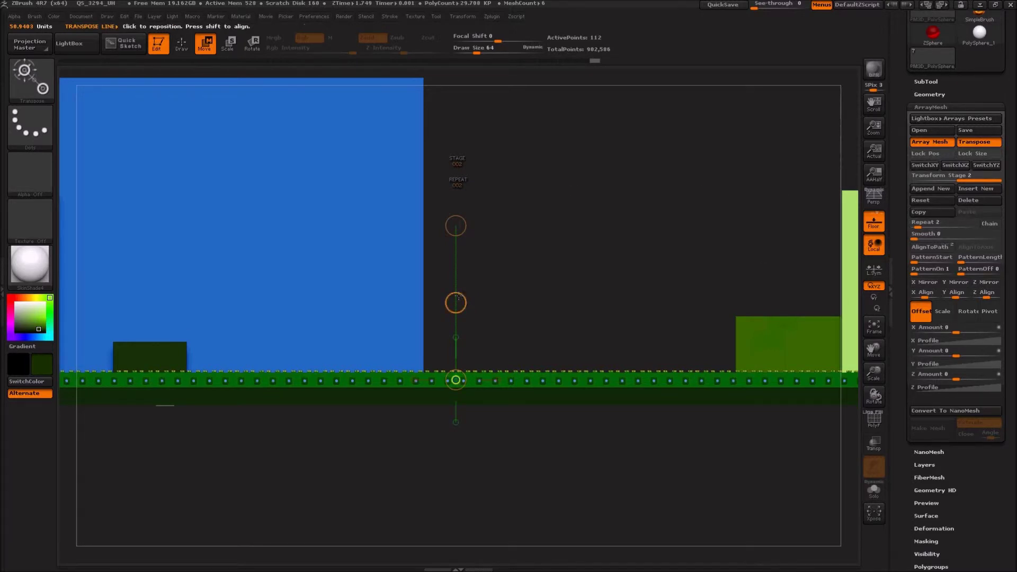
pyautogui.moveTo(456, 303); pyautogui.dragTo(473, 251)
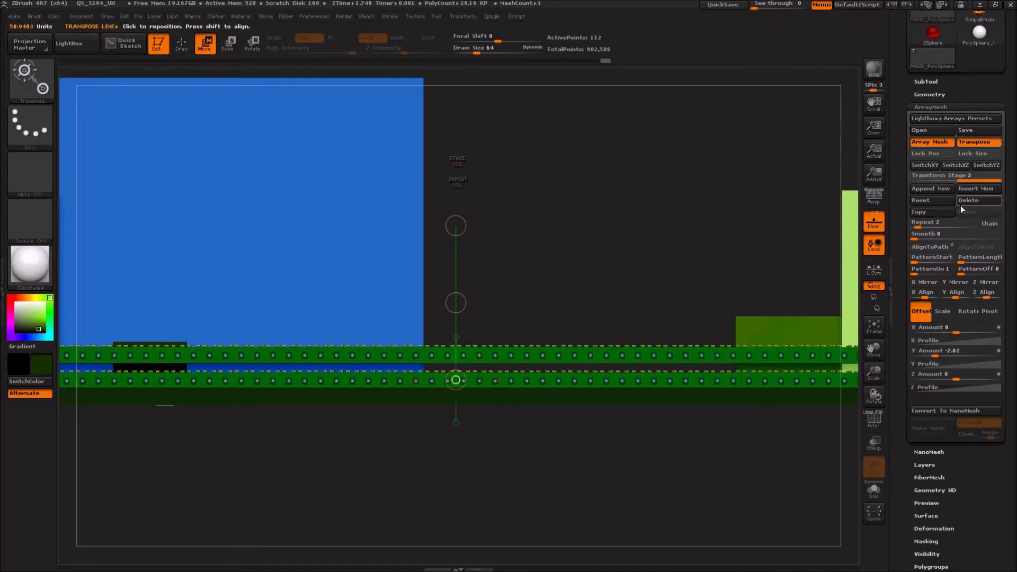
# Set the second stage's repeat count to 6 to stack the block rows into a wall
pyautogui.click(915, 223)
pyautogui.moveTo(920, 223); pyautogui.dragTo(921, 224)
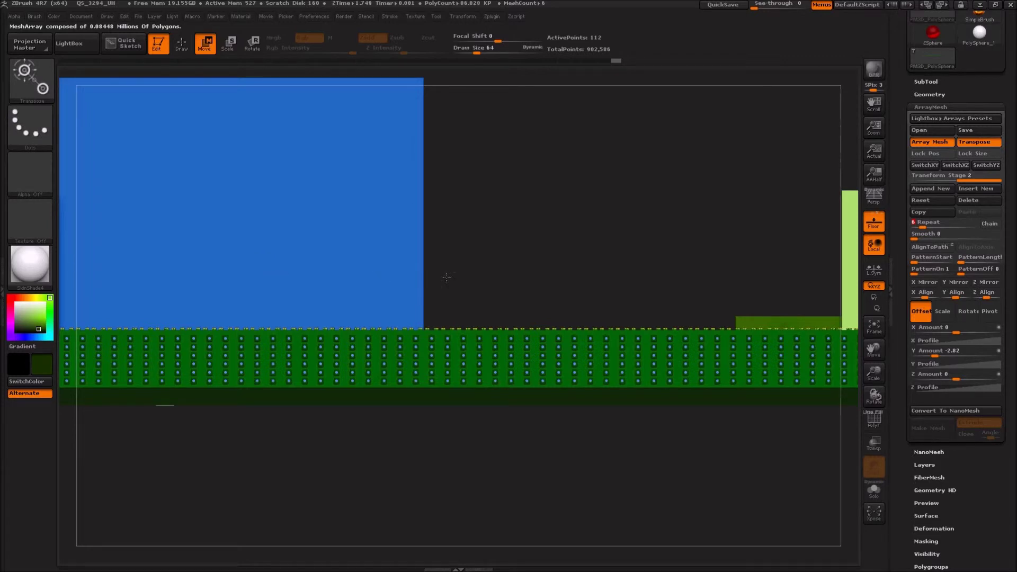
pyautogui.moveTo(511, 284)
pyautogui.mouseDown()
pyautogui.moveTo(536, 286)
pyautogui.moveTo(515, 272)
pyautogui.mouseUp()
pyautogui.hotkey('ctrl', 'z')
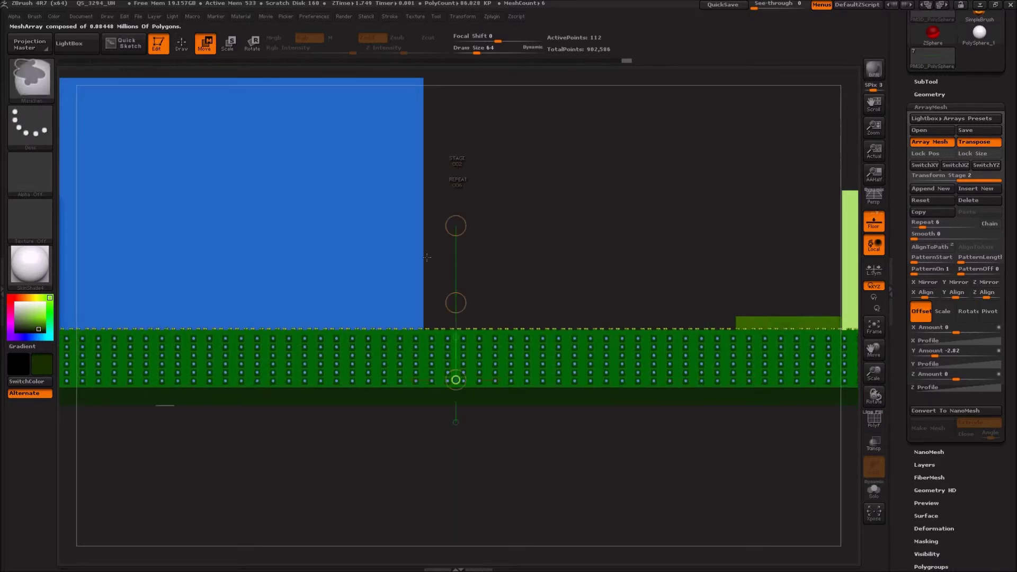
pyautogui.moveTo(542, 263)
pyautogui.mouseDown()
pyautogui.moveTo(532, 261)
pyautogui.moveTo(540, 262)
pyautogui.mouseUp()
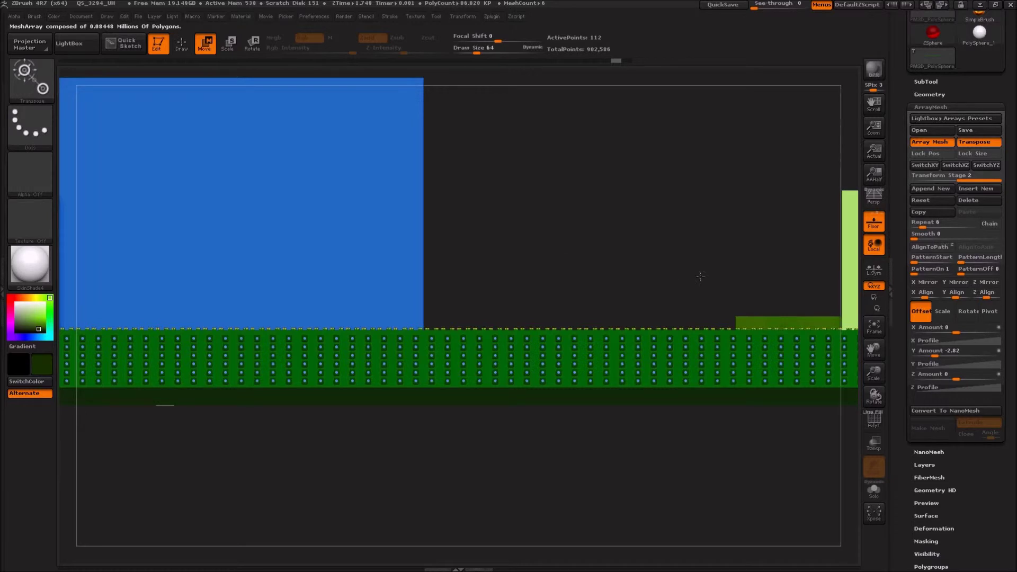
# Duplicate the stacked green block wall as a new subtool
pyautogui.keyDown('alt'); pyautogui.moveTo(775, 278); pyautogui.dragTo(778, 277); pyautogui.keyUp('alt')
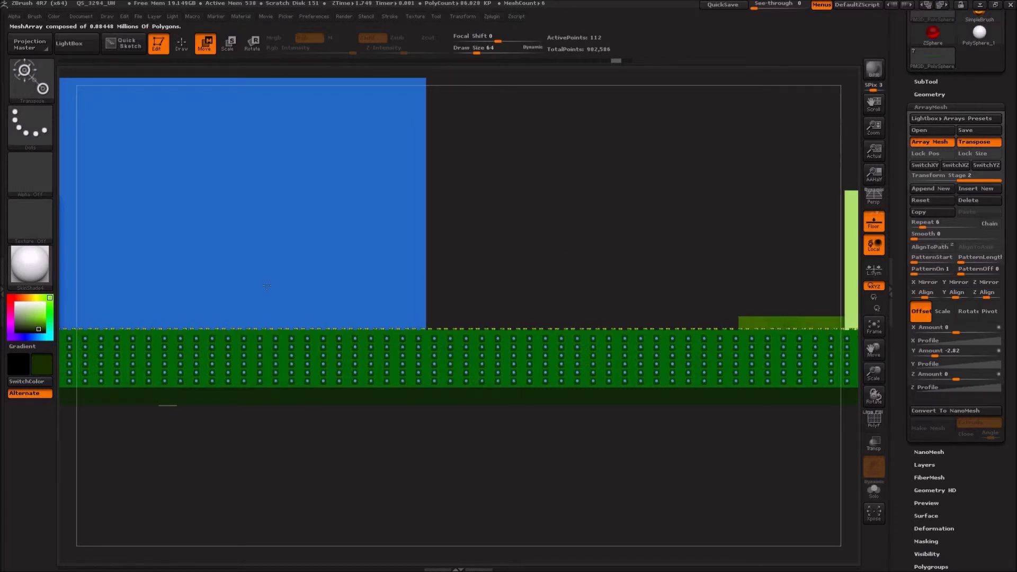
pyautogui.keyDown('alt'); pyautogui.moveTo(338, 275); pyautogui.dragTo(420, 306); pyautogui.keyUp('alt')
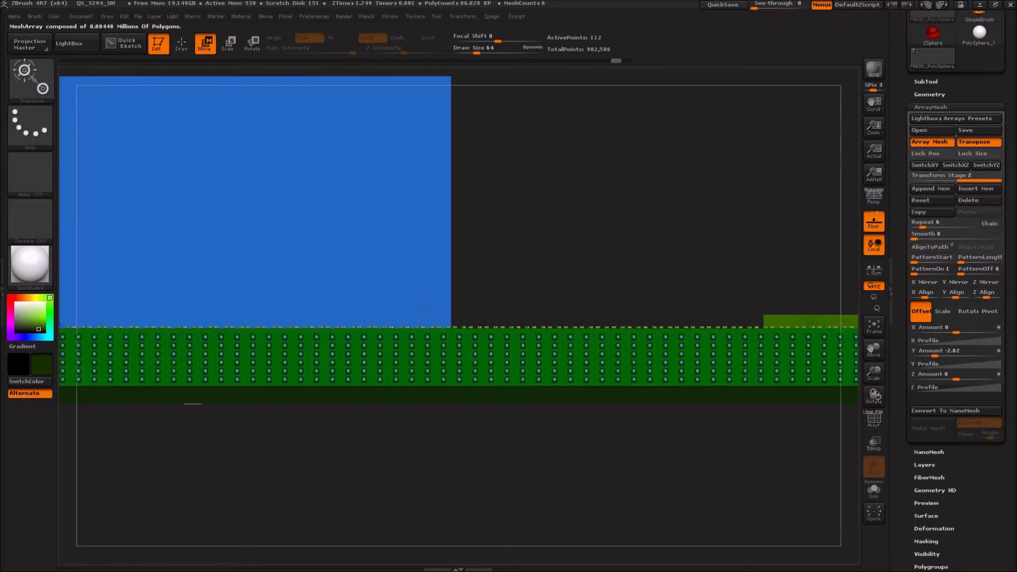
pyautogui.keyDown('alt'); pyautogui.moveTo(526, 327); pyautogui.dragTo(527, 330); pyautogui.keyUp('alt')
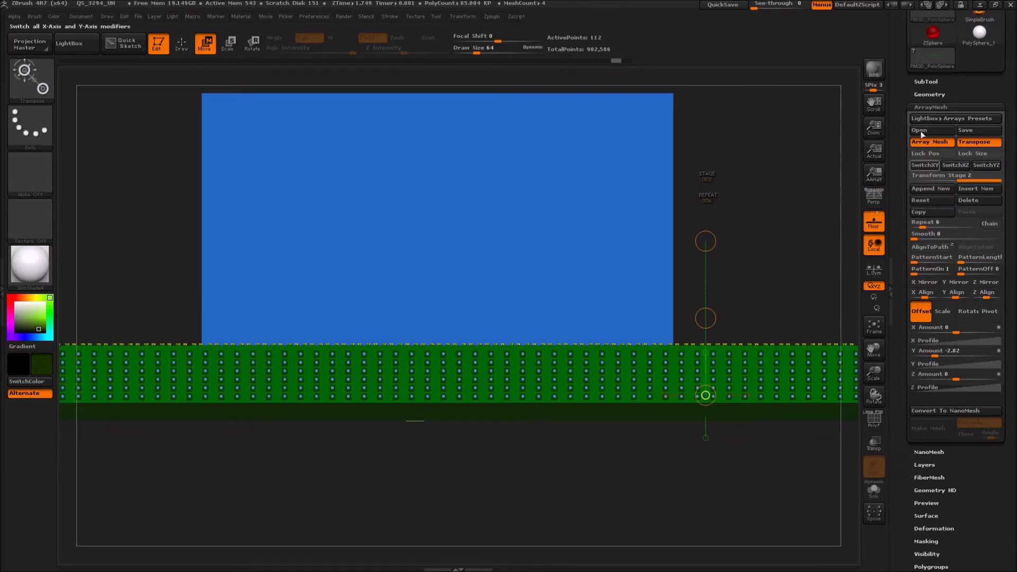
pyautogui.click(926, 80)
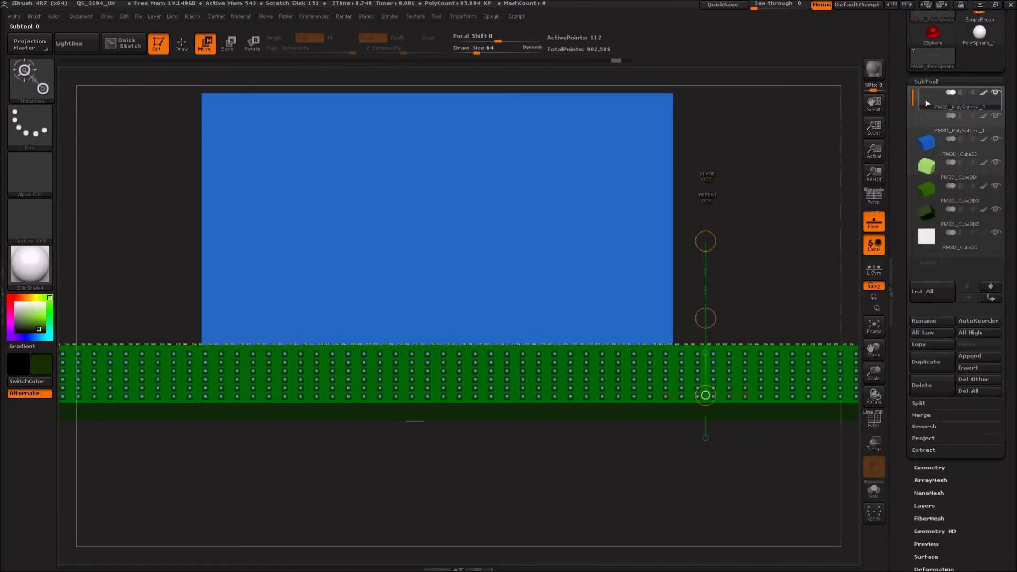
pyautogui.moveTo(925, 104)
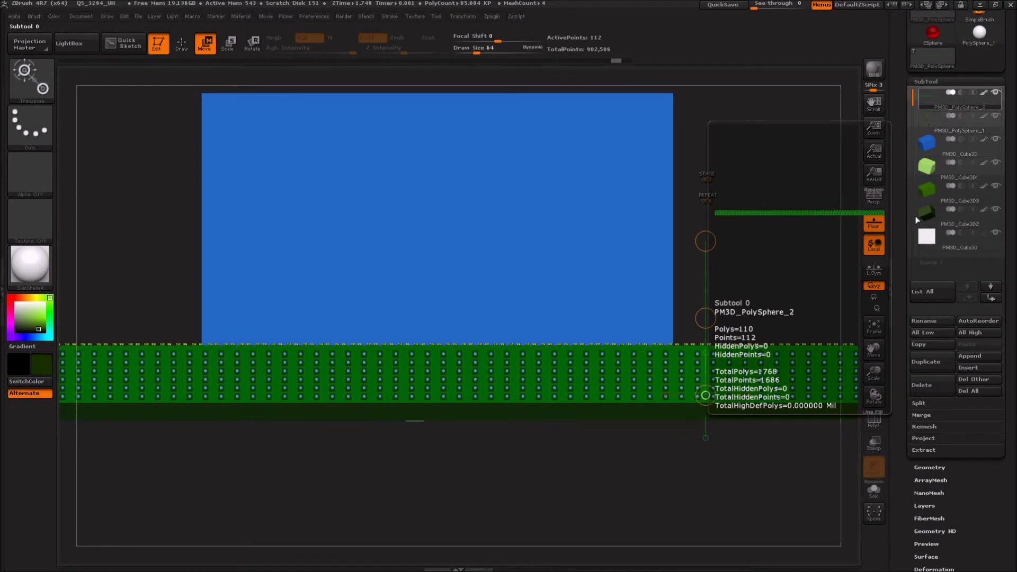
pyautogui.click(929, 371)
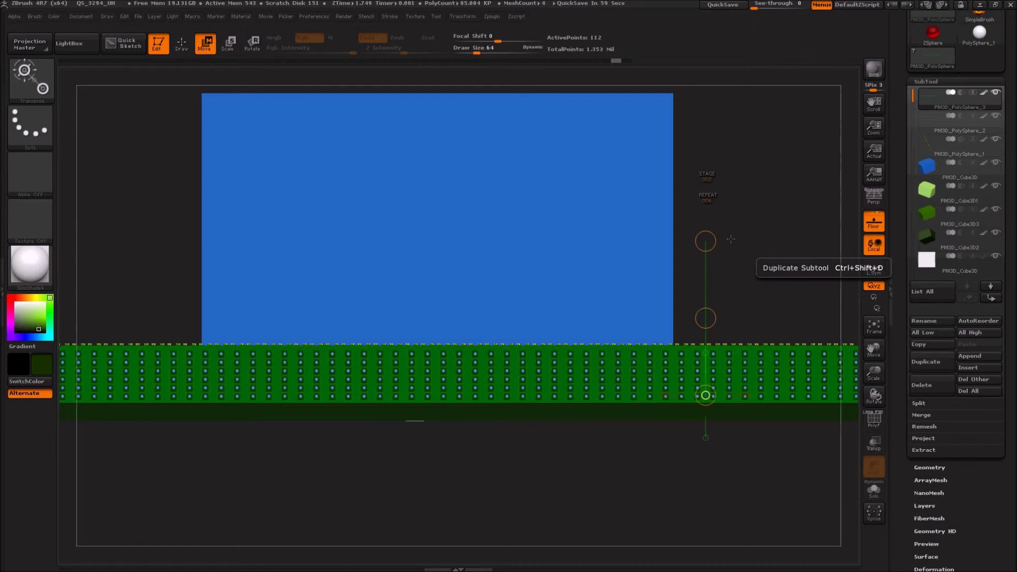
# Place the duplicated block wall along another edge of the dark green platform
pyautogui.moveTo(749, 265); pyautogui.dragTo(732, 289)
pyautogui.moveTo(71, 327); pyautogui.dragTo(313, 333)
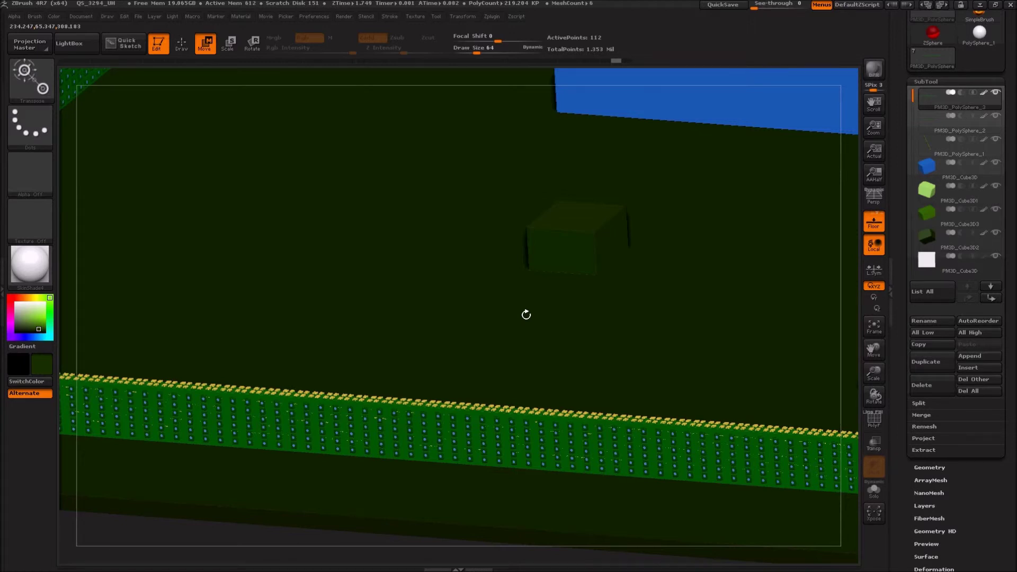
pyautogui.moveTo(525, 314); pyautogui.dragTo(526, 313)
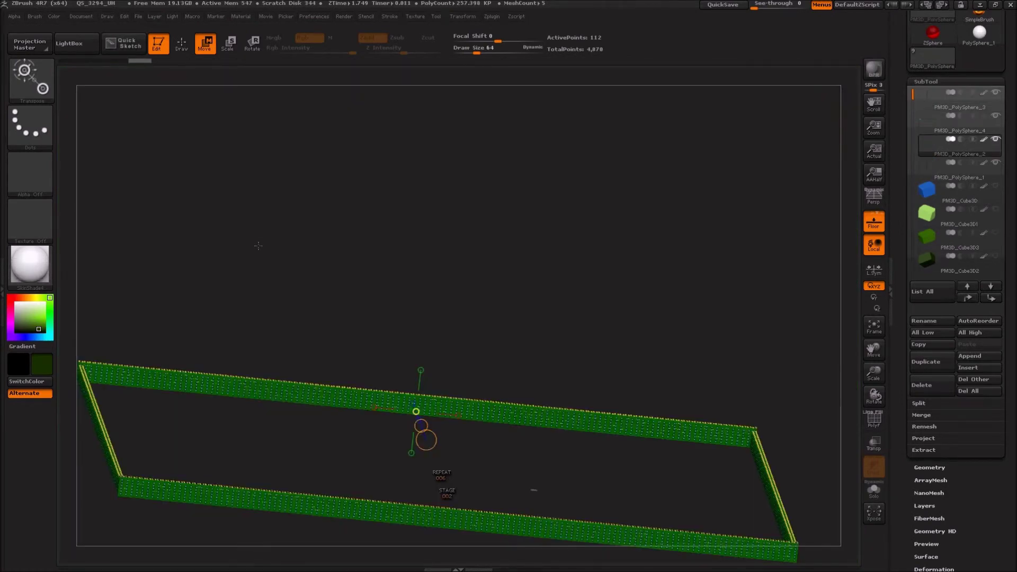
# Examine the enclosure of four block walls as a whole and up close for alignment and gaps between blocks
pyautogui.press('f')
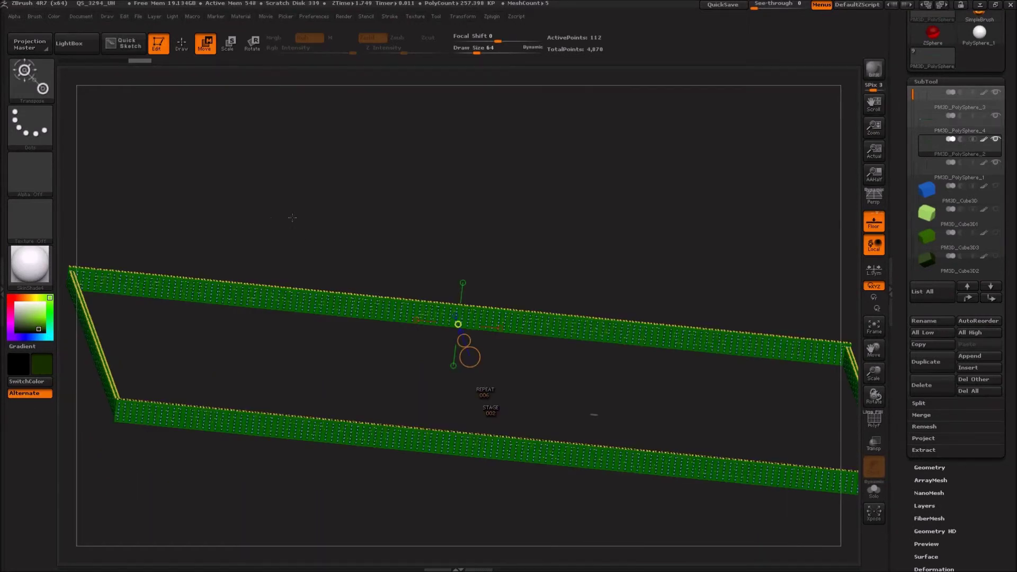
pyautogui.moveTo(389, 250); pyautogui.dragTo(387, 249)
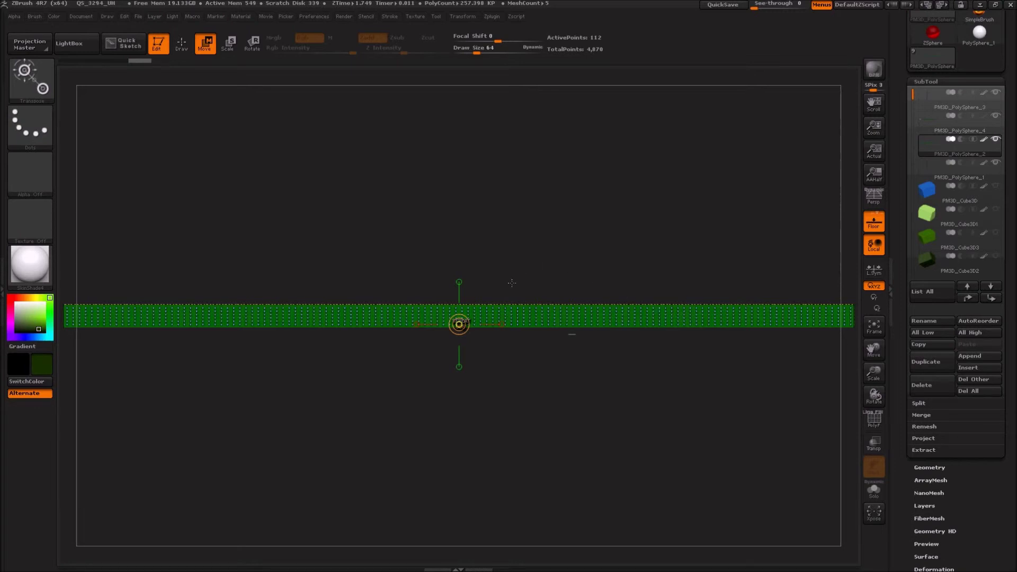
pyautogui.hotkey('ctrl', 'z')
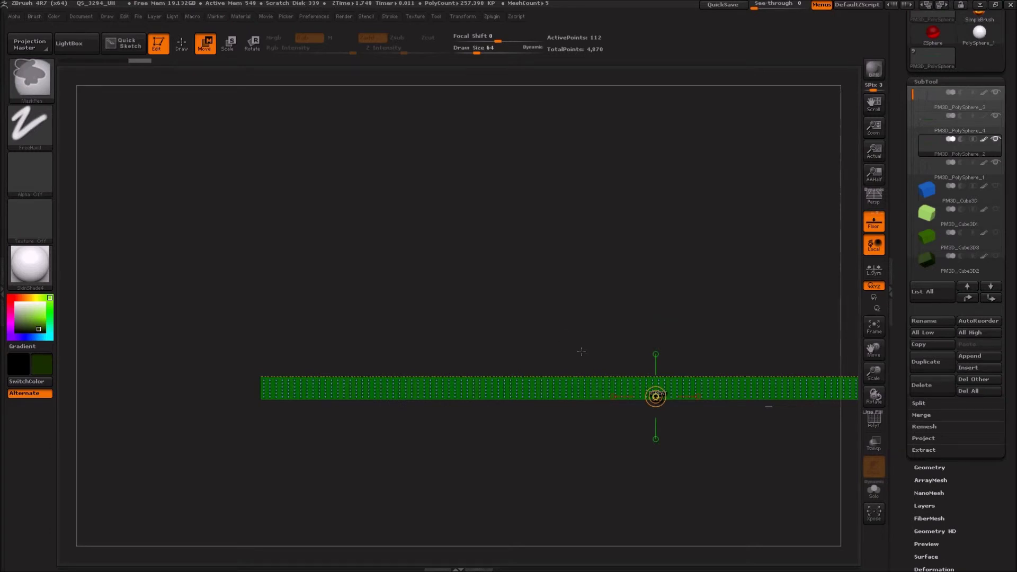
pyautogui.hotkey('ctrl', 'z')
pyautogui.hotkey('ctrl', 'z')
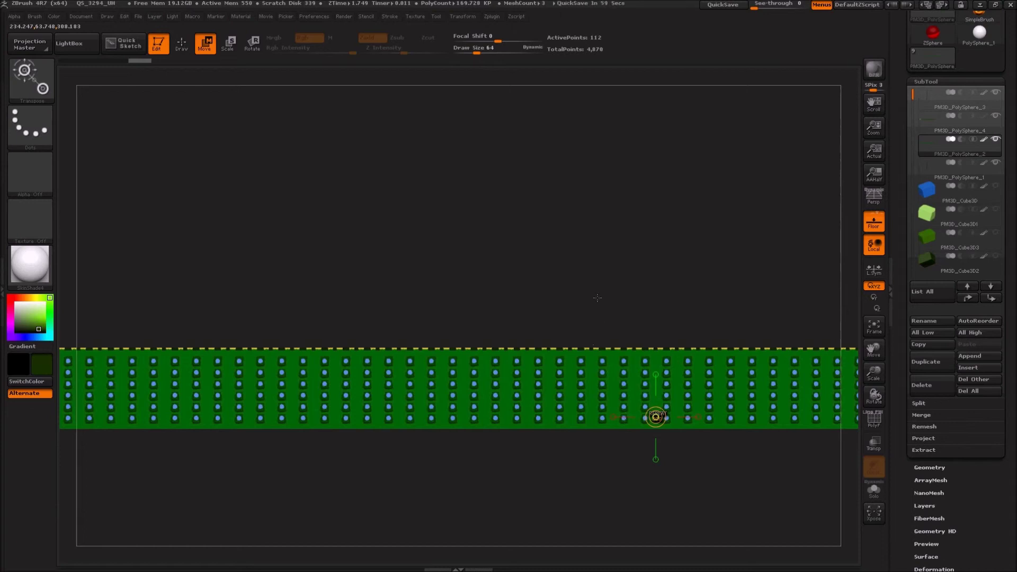
pyautogui.press('ctrl')
pyautogui.keyDown('ctrl'); pyautogui.moveTo(618, 308); pyautogui.dragTo(631, 314, button='right'); pyautogui.keyUp('ctrl')
pyautogui.moveTo(622, 263)
pyautogui.mouseDown(button='right')
pyautogui.moveTo(622, 272)
pyautogui.moveTo(609, 269)
pyautogui.mouseUp(button='right')
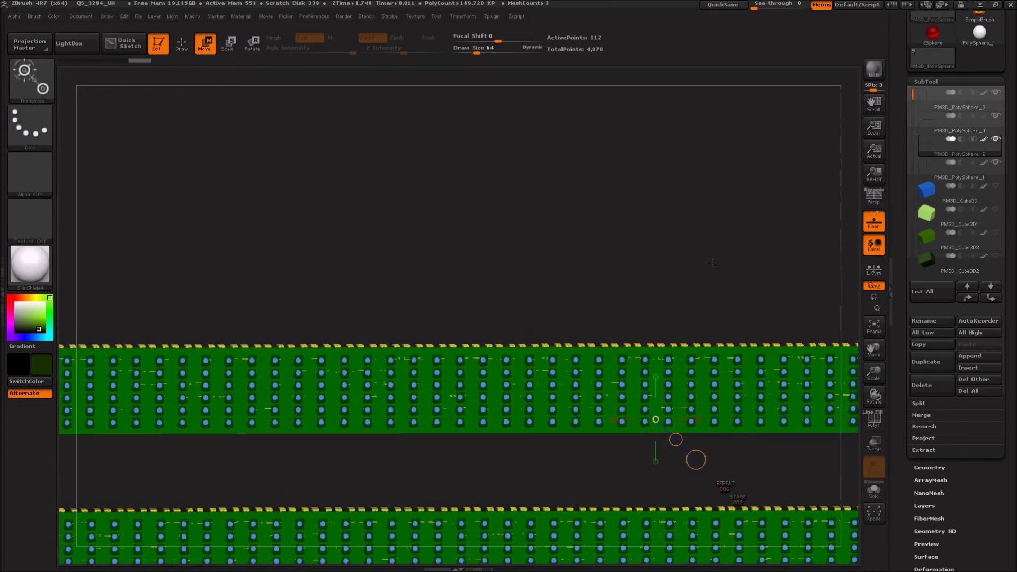
# Render a best-quality preview (BPR) of the long block walls from an angled view
pyautogui.moveTo(608, 275); pyautogui.dragTo(612, 274, button='right')
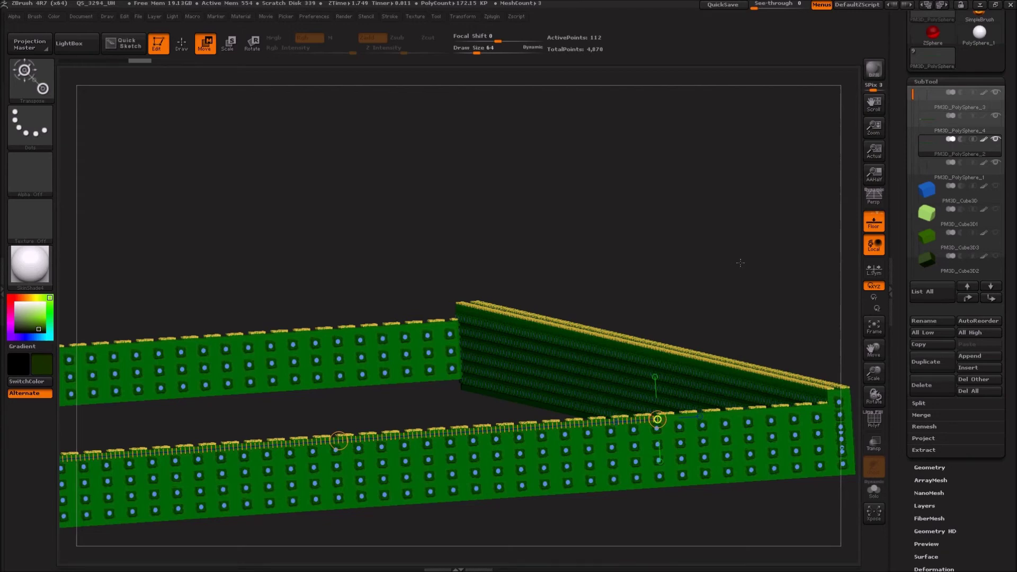
pyautogui.moveTo(712, 268)
pyautogui.mouseDown()
pyautogui.moveTo(715, 374)
pyautogui.moveTo(706, 274)
pyautogui.mouseUp()
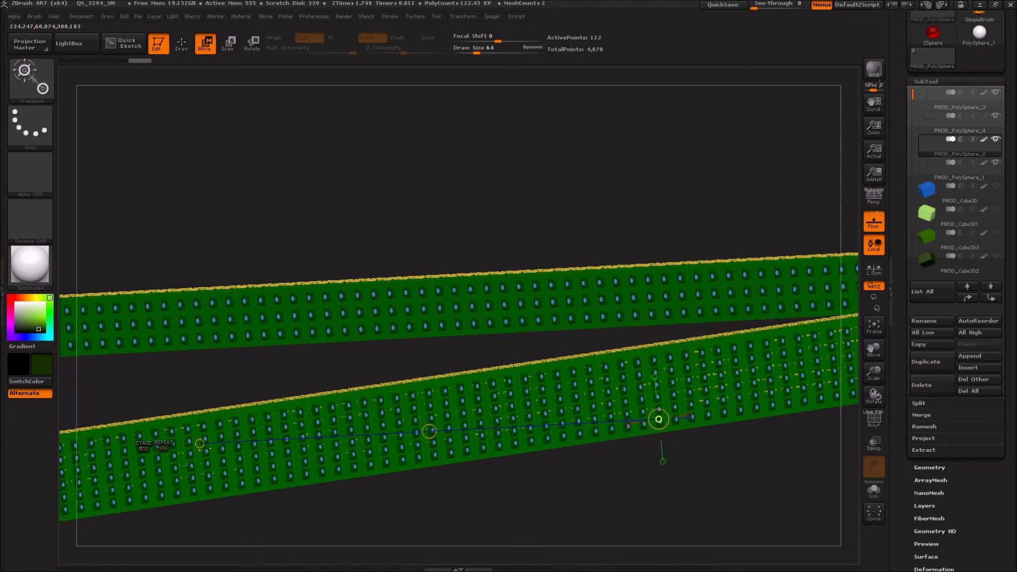
pyautogui.click(865, 63)
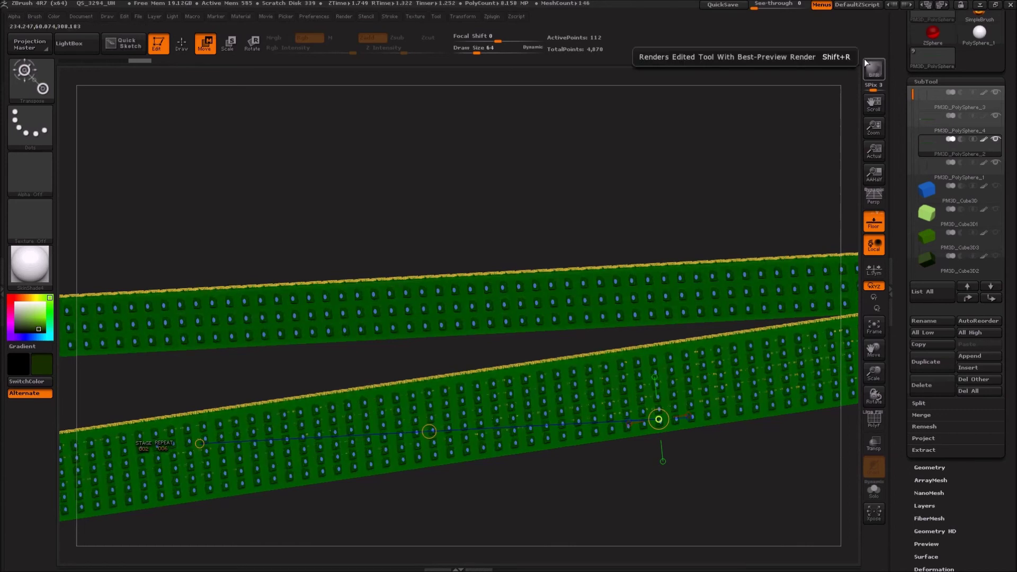